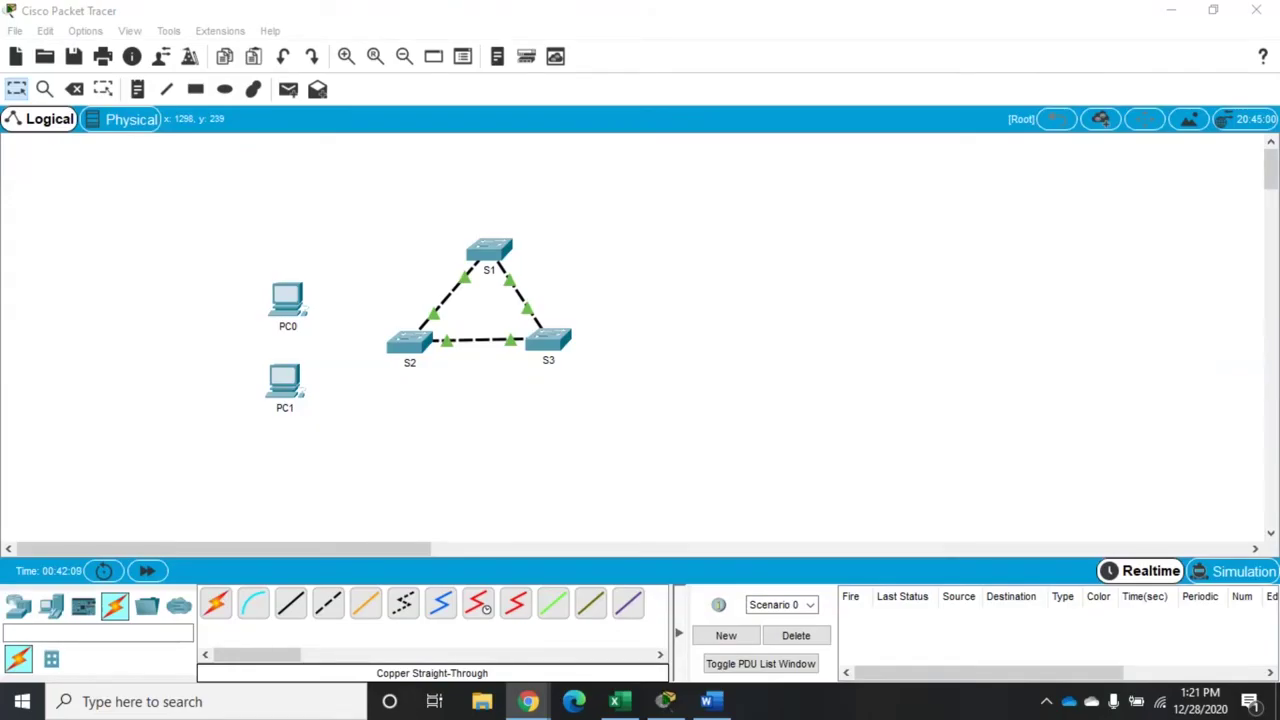
Connect PC0's FastEthernet0 to S2's FastEthernet0/3 with a copper straight-through cable
left_click(441, 393)
left_click(290, 603)
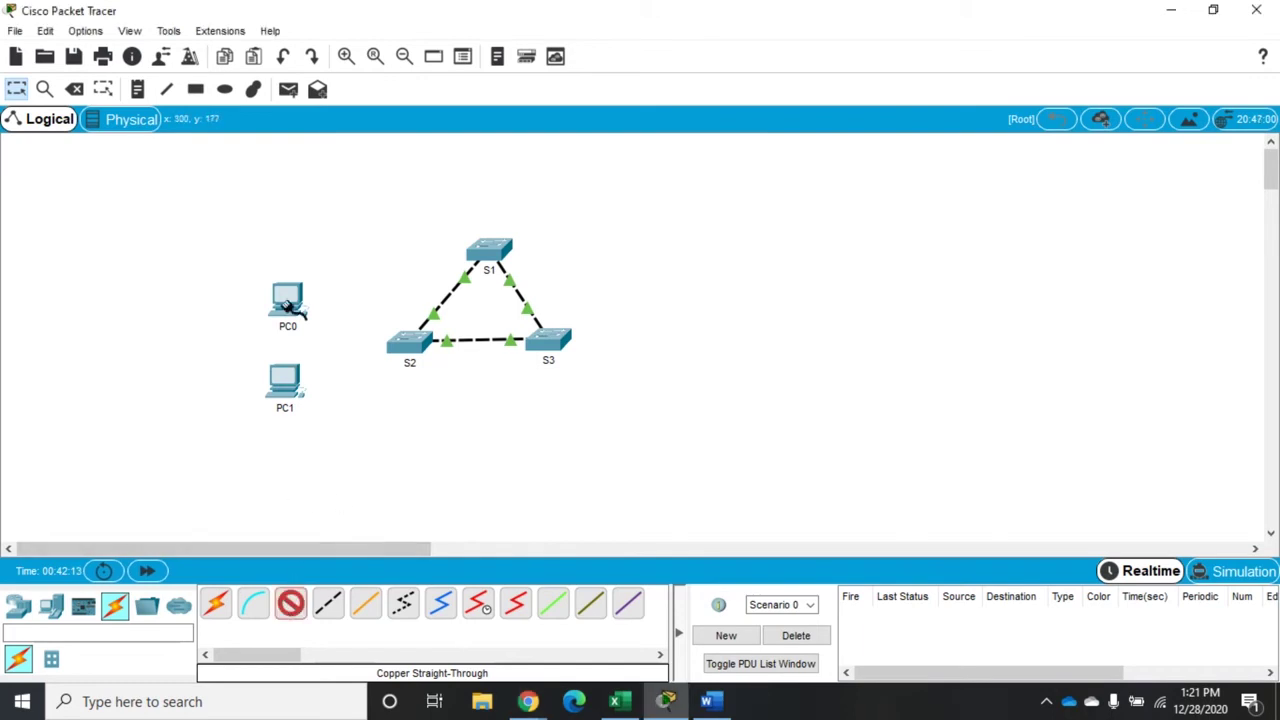
left_click(286, 298)
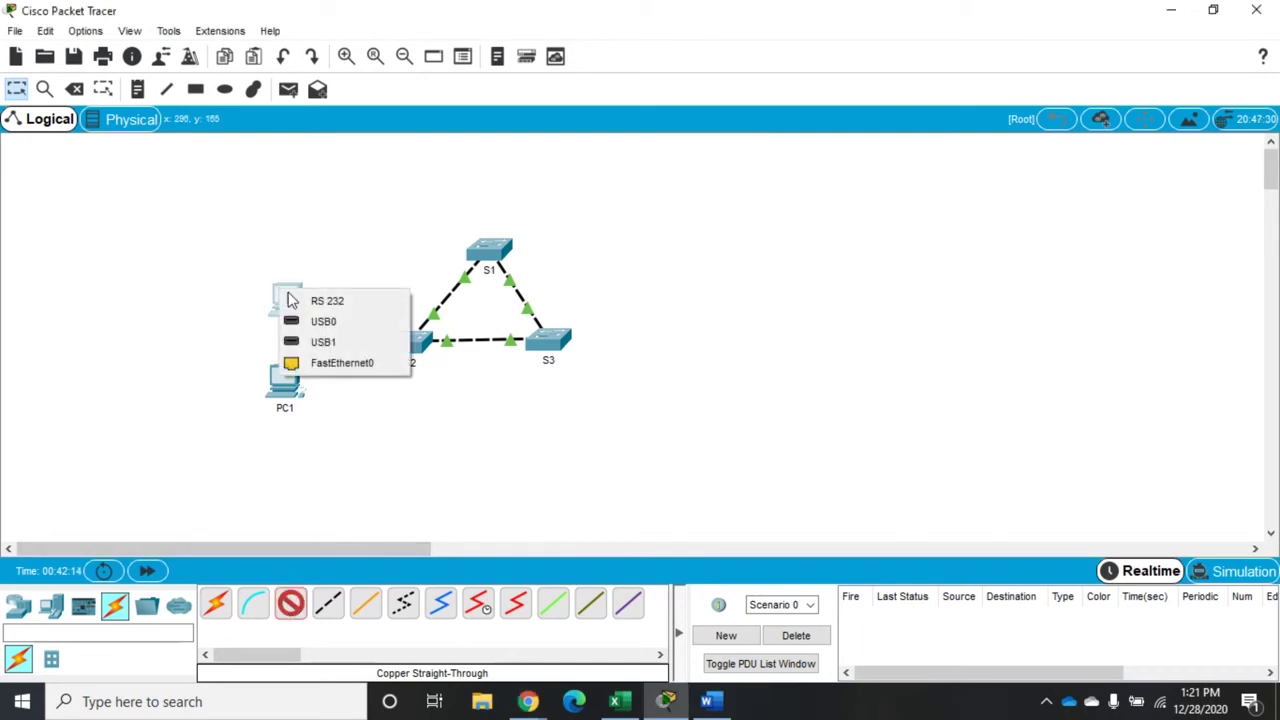
left_click(331, 361)
left_click(408, 340)
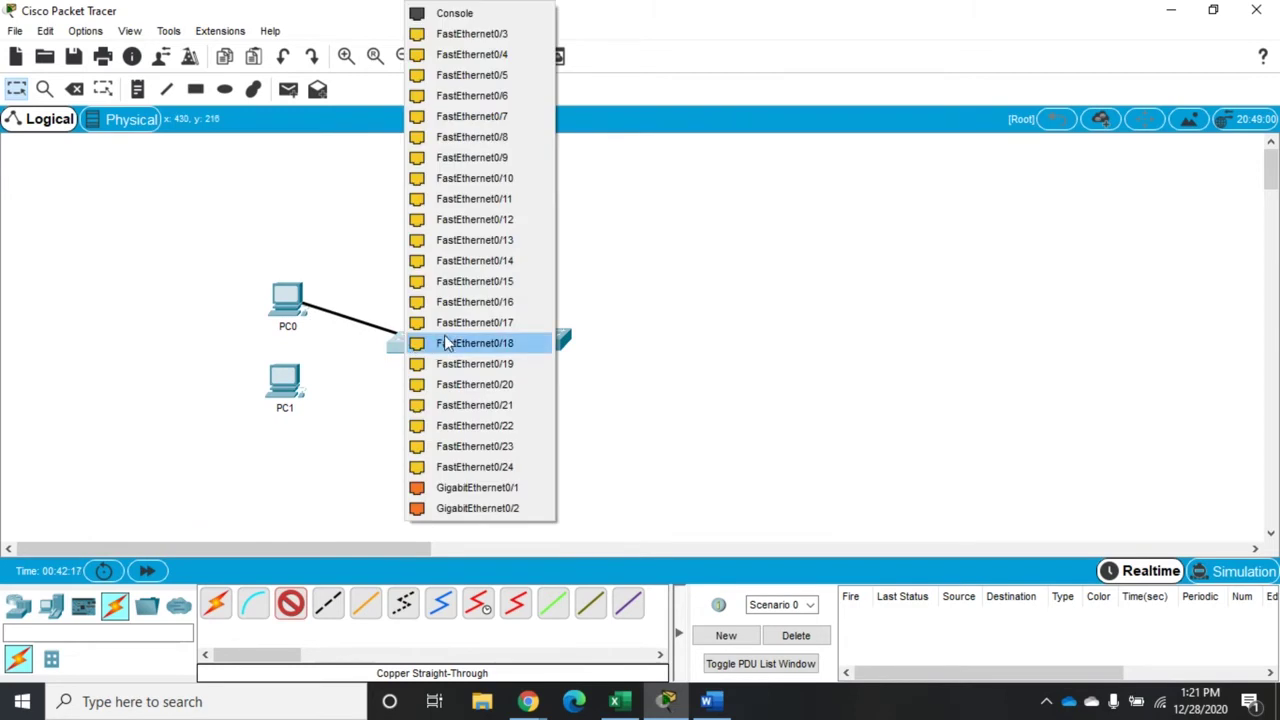
left_click(481, 34)
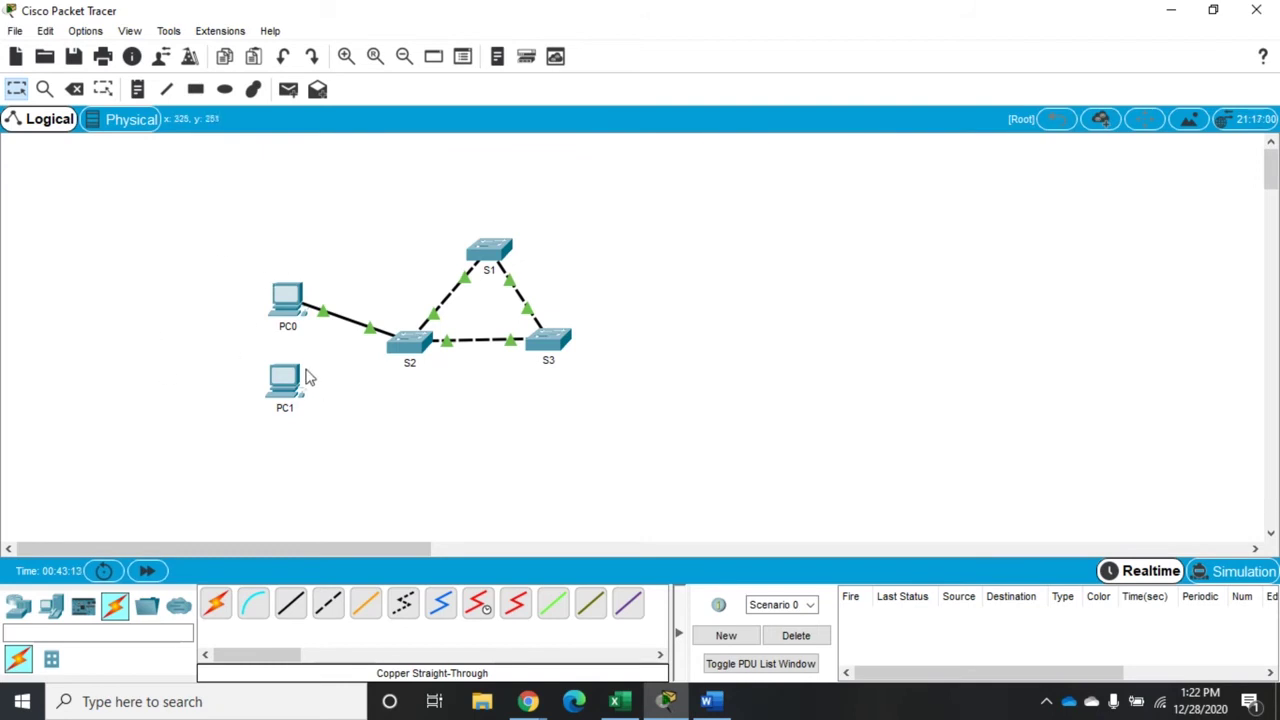
left_click_drag(229, 258, 336, 353)
left_click_drag(191, 234, 363, 465)
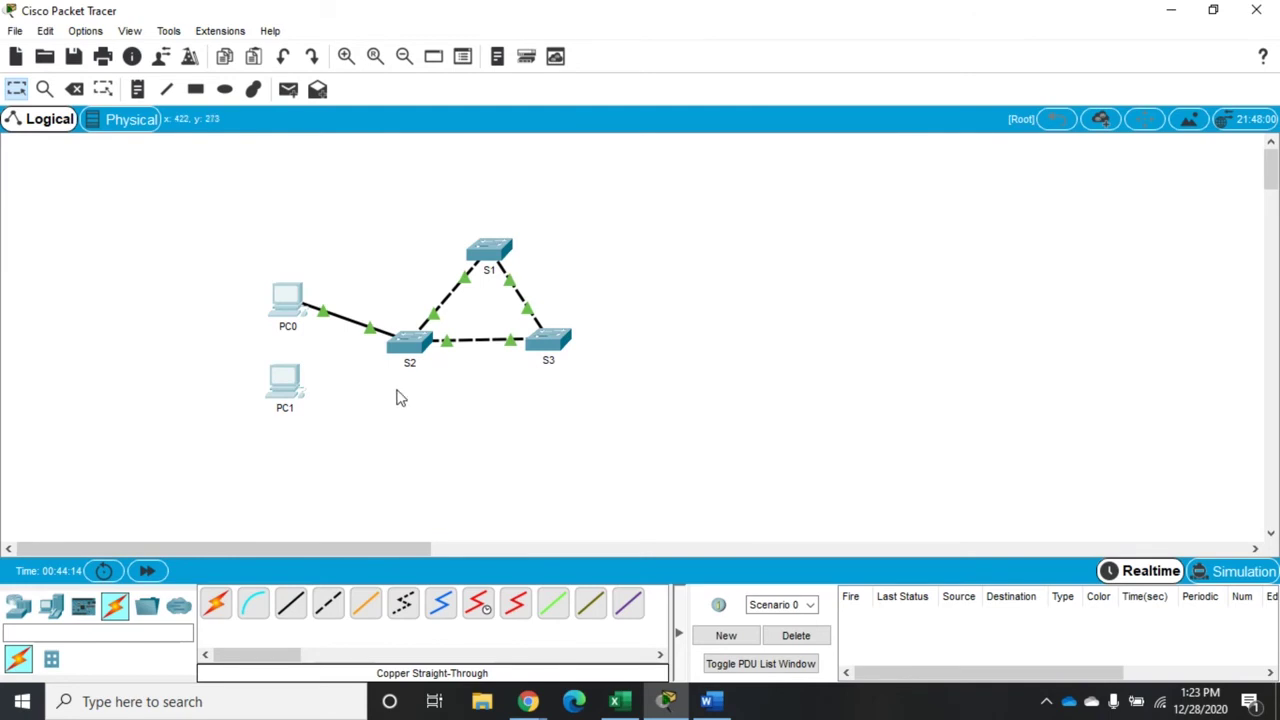
mouse_move(395, 345)
left_click(417, 358)
Reposition and enlarge S2's CLI window, then enter privileged mode with 'en'
left_click_drag(578, 97, 960, 31)
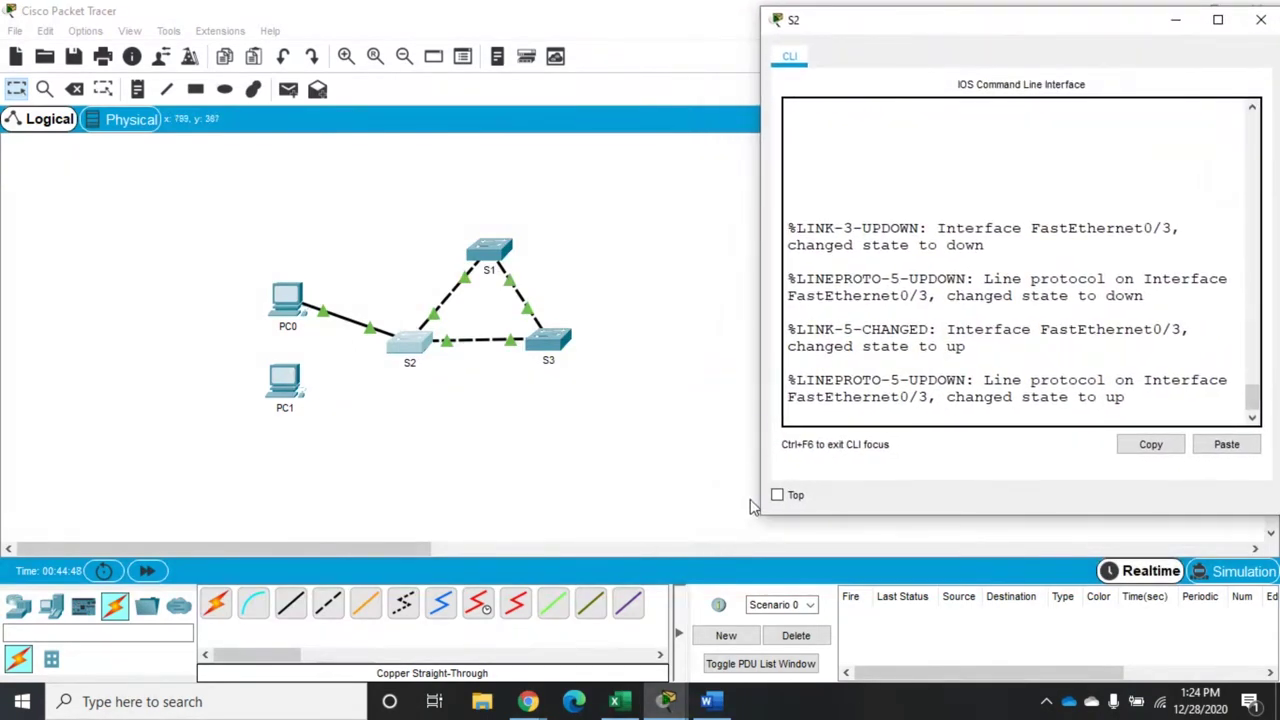
left_click_drag(763, 516, 587, 650)
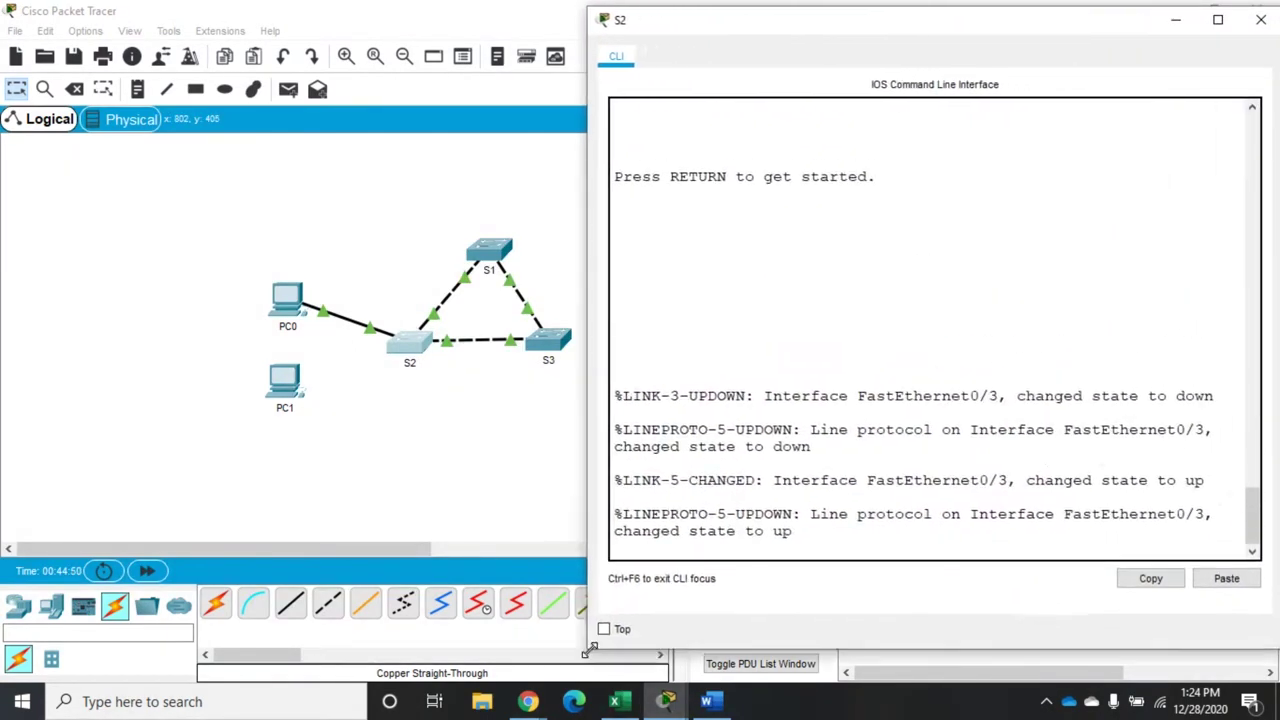
key("Return")
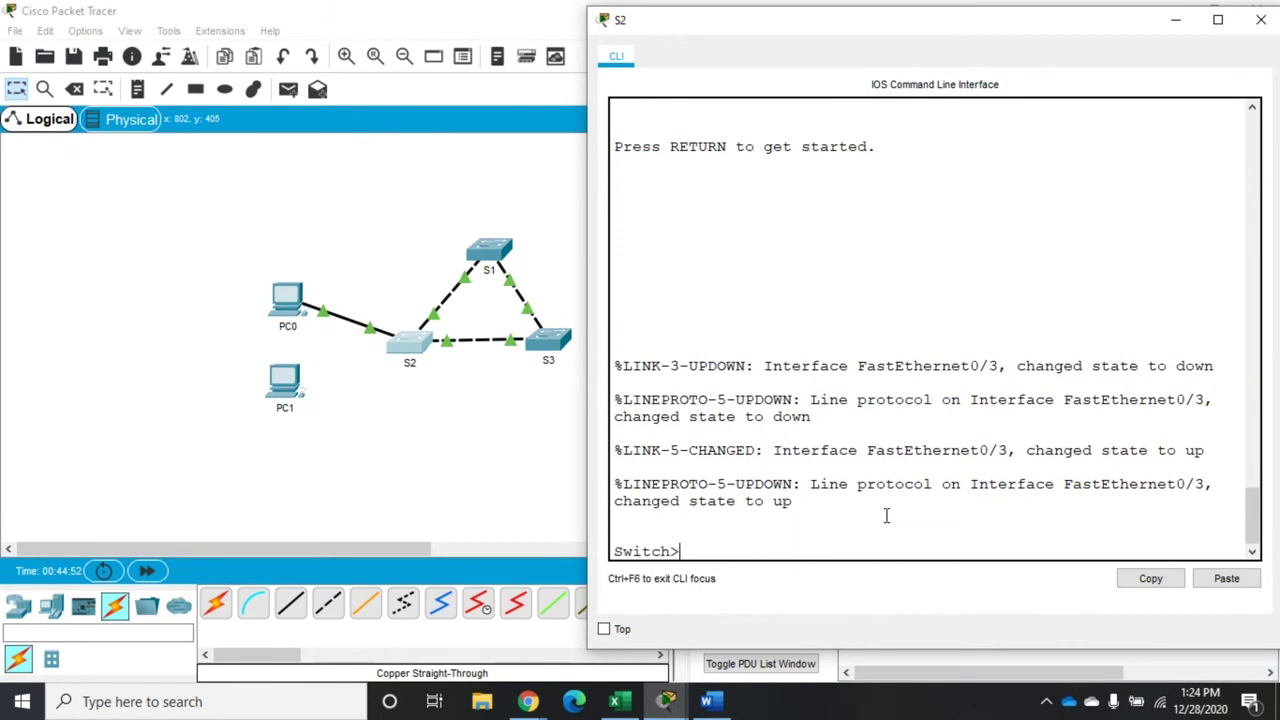
type("en")
key("Return")
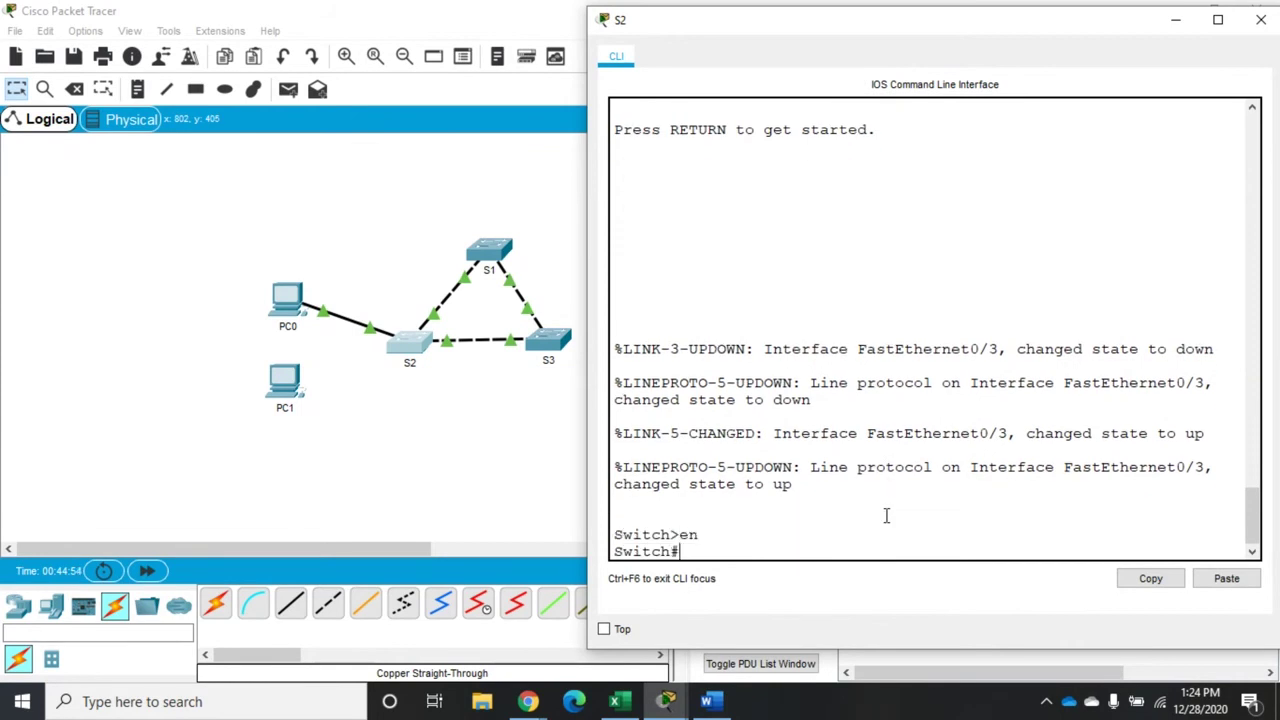
List S2's running configuration with 'sh run', paging through to the end
type("sh run")
key("Return")
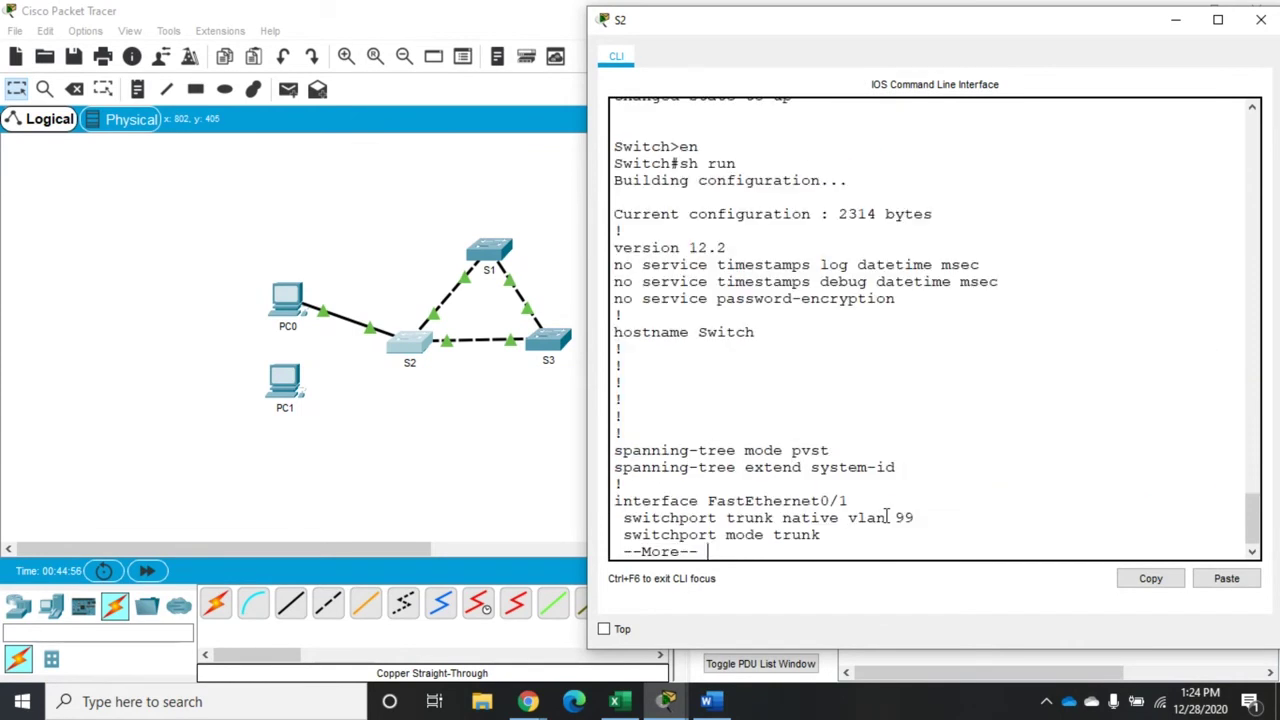
key("Return")
key("Return")
key("Return")
key("Return")
key("Return")
key("Return")
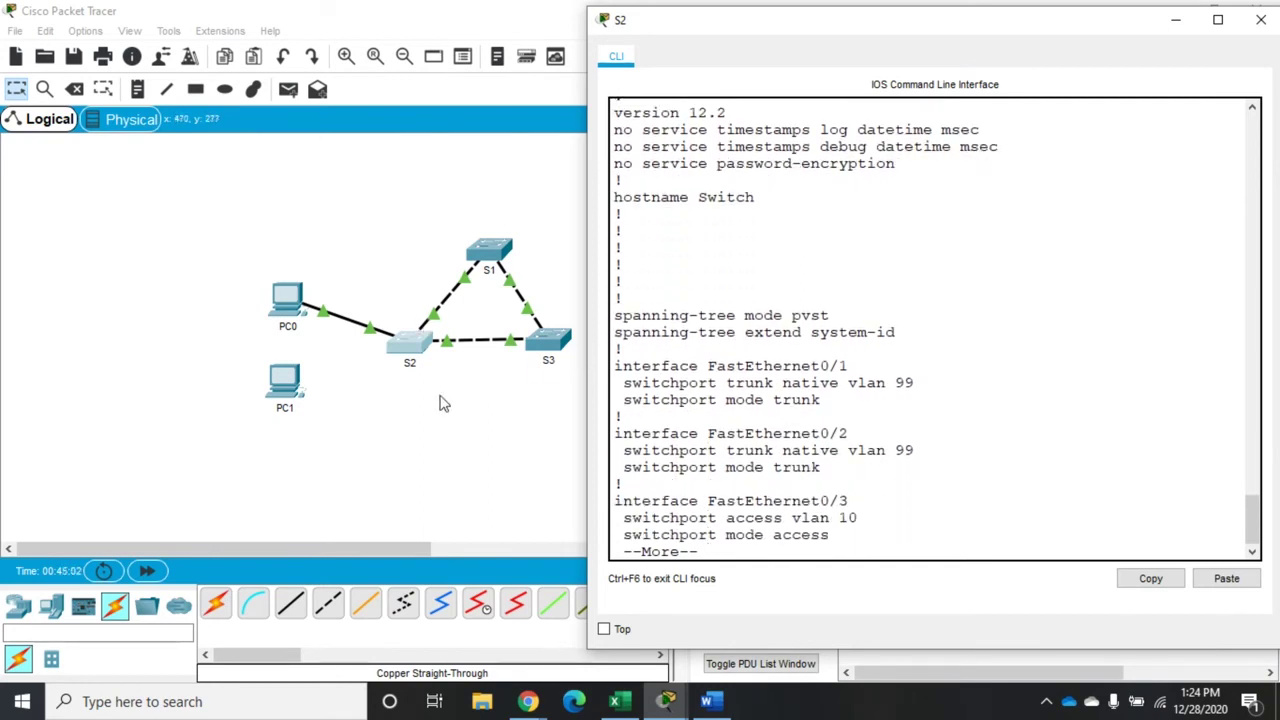
key("Return")
key("Return")
key("Return")
key("Return")
key("Return")
key("Return")
key("Return")
key("Return")
key("Return")
key("Return")
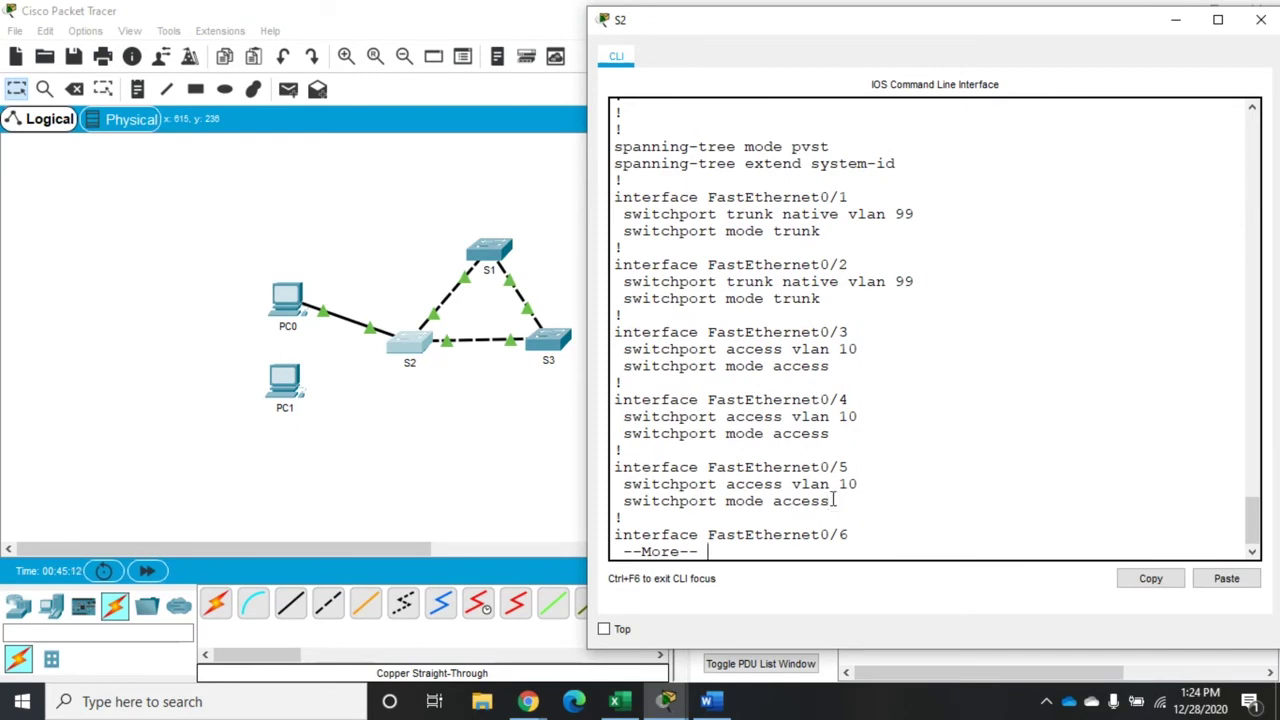
key("space")
key("space")
key("space")
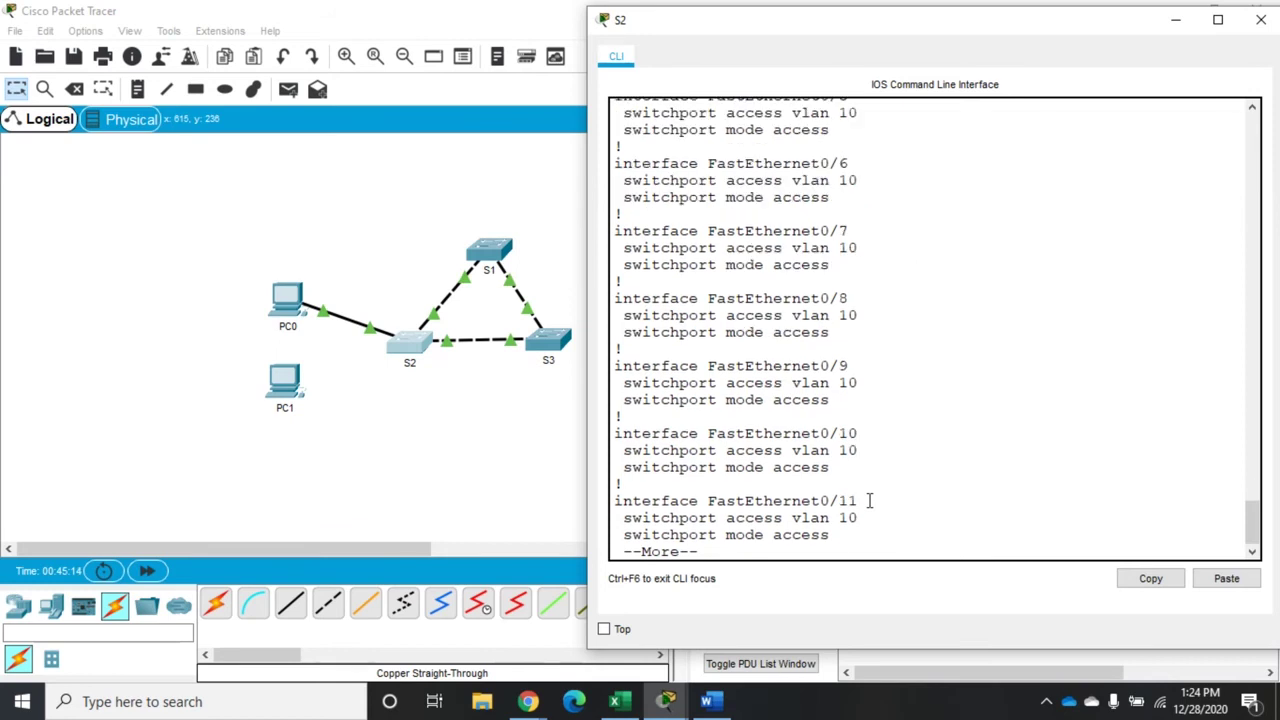
key("space")
key("space")
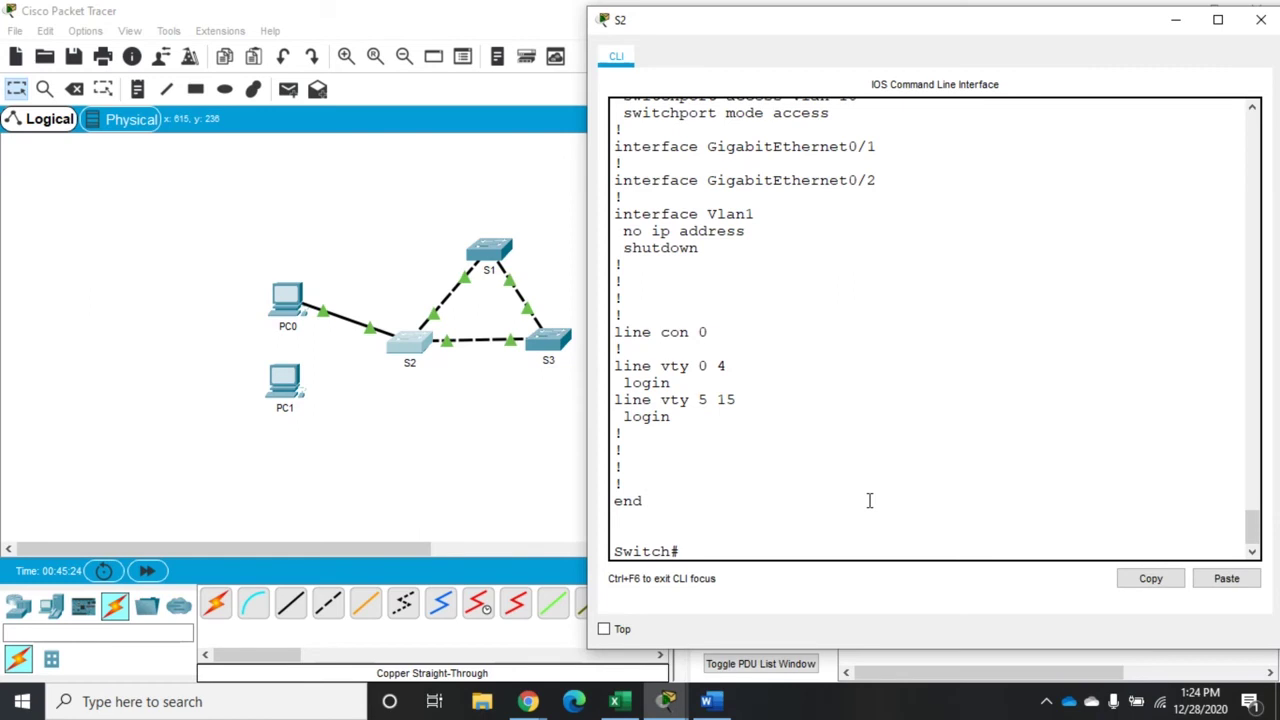
Enable spanning-tree portfast on interface range f0/3-24 from global configuration mode
type("config")
type(" t")
key("Return")
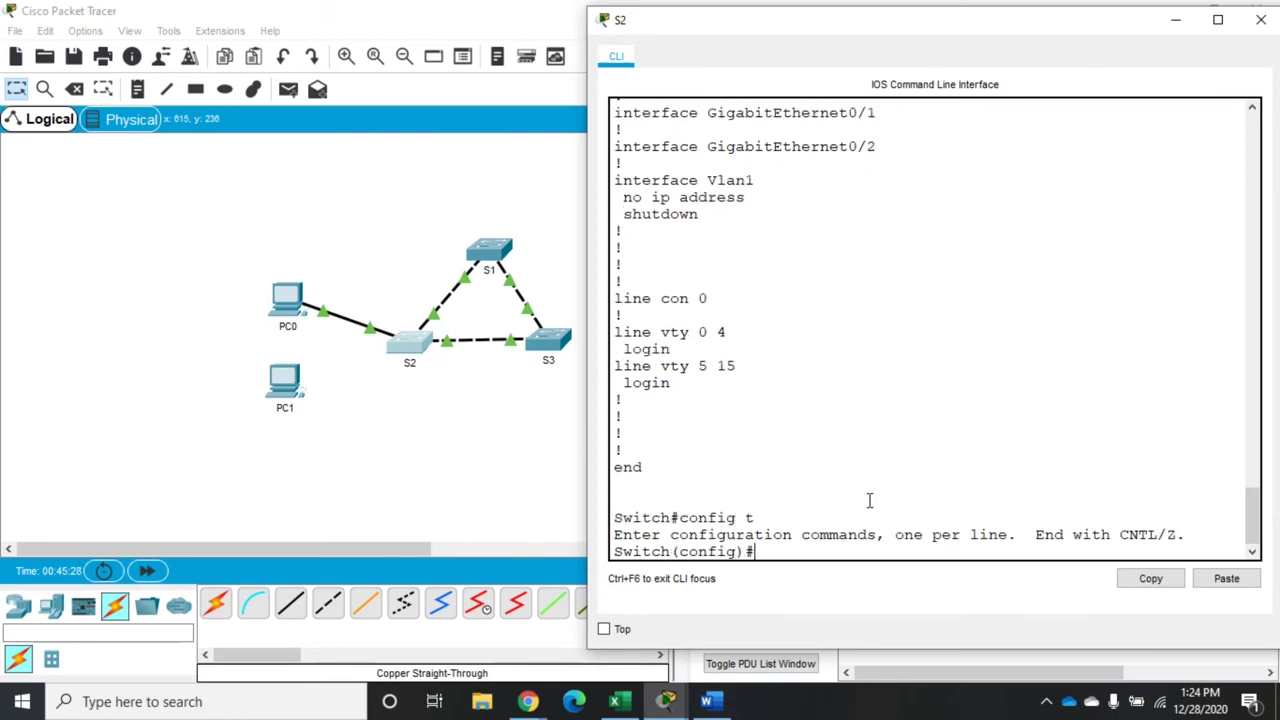
type("int ra f0/3-24")
key("Return")
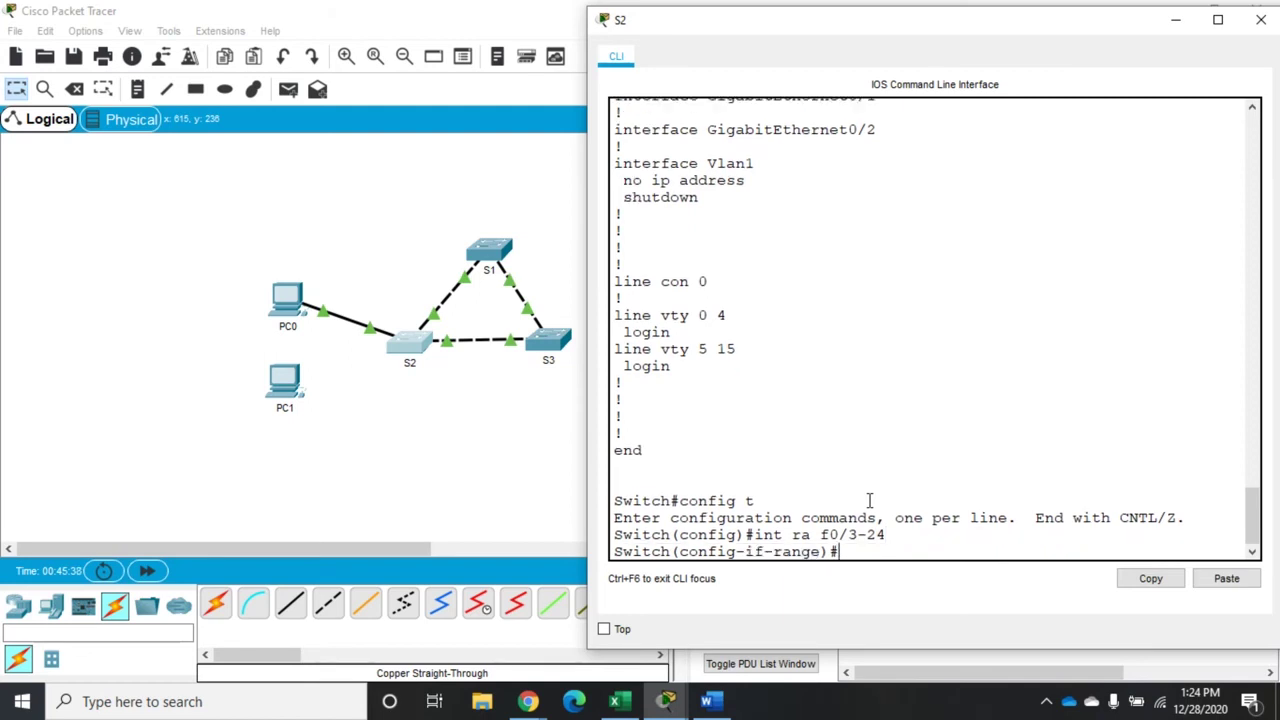
type("span portf")
key("Return")
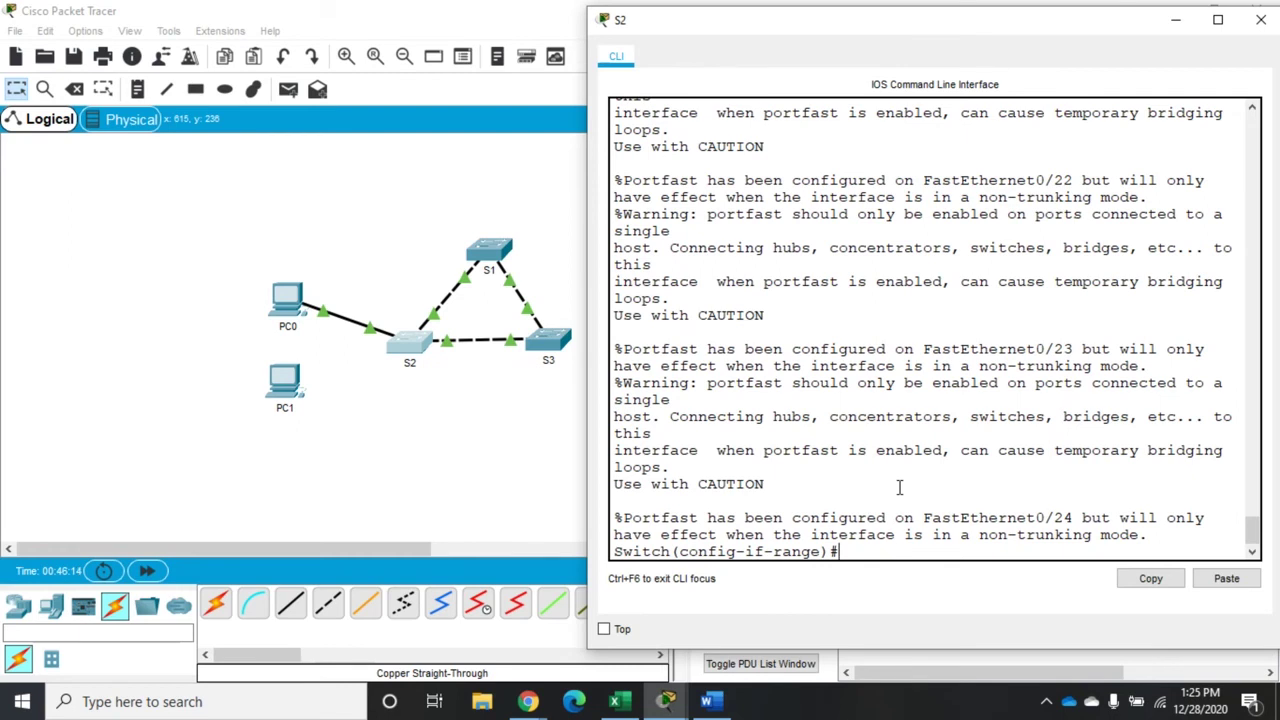
Page through 'do sh run' to confirm portfast on the ports, then return to the topology
type("do sh run")
key("Return")
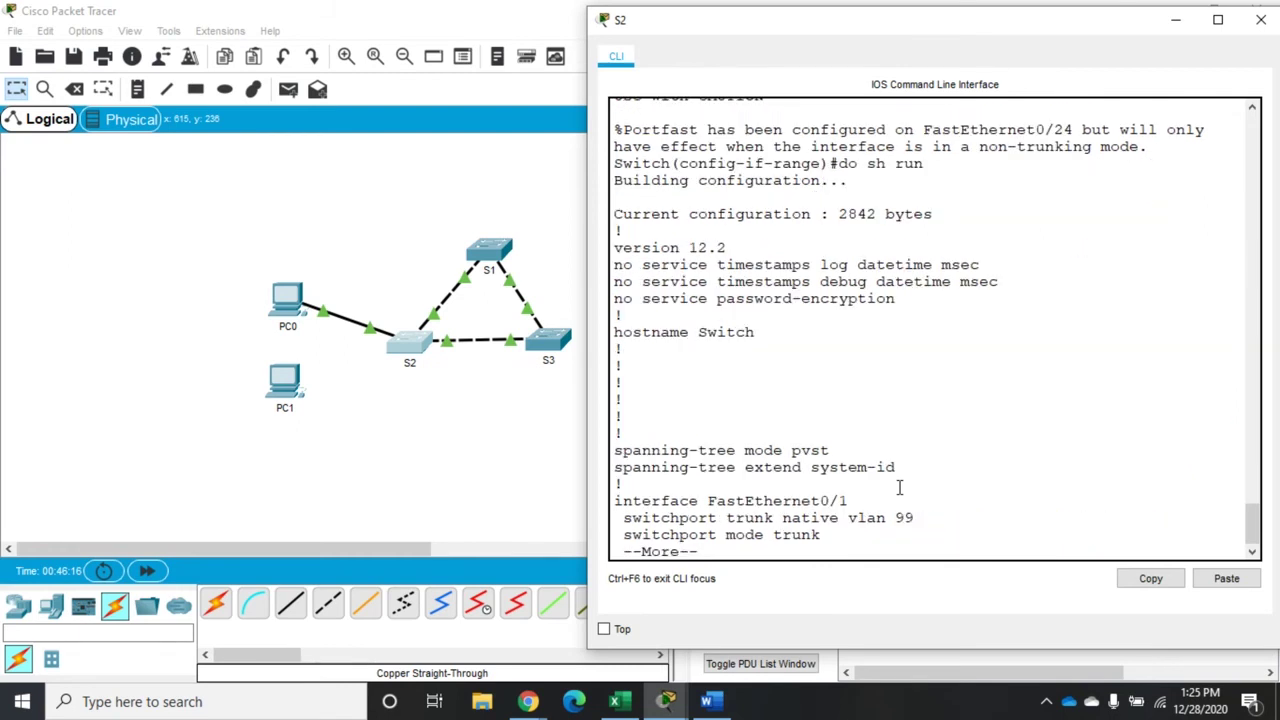
key("space")
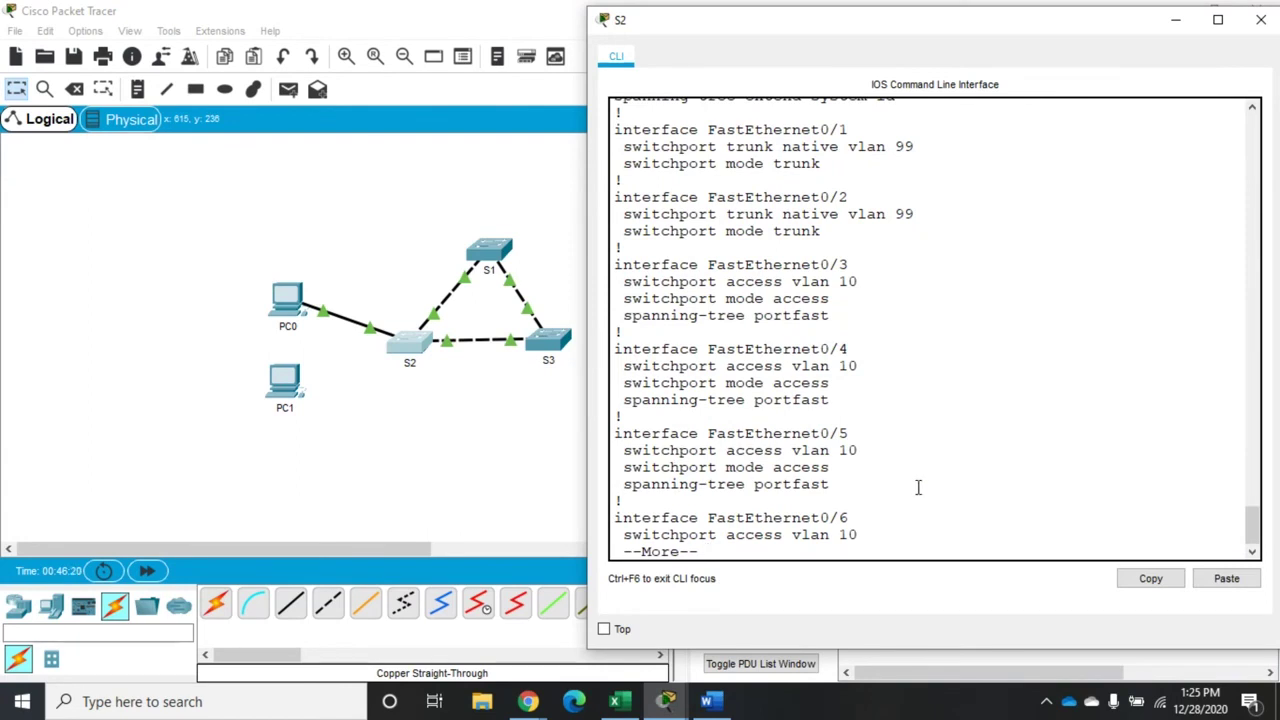
key("space")
key("space")
key("space")
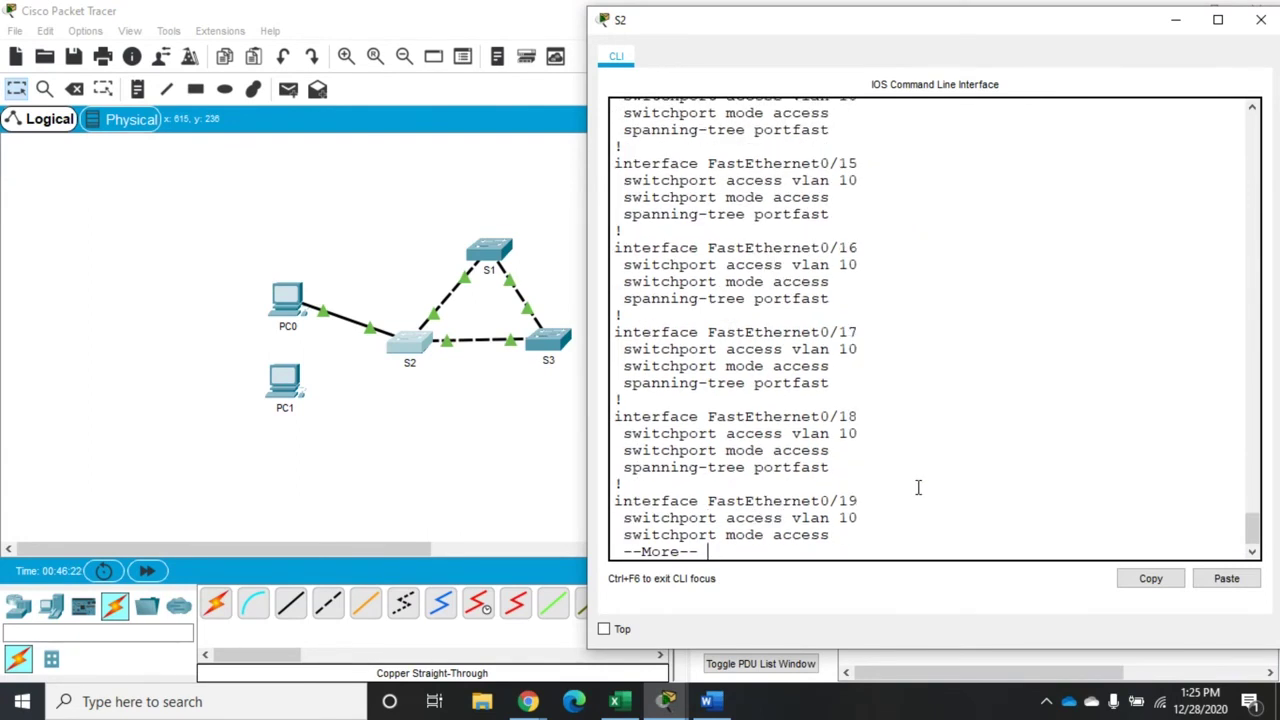
key("space")
key("space")
key("space")
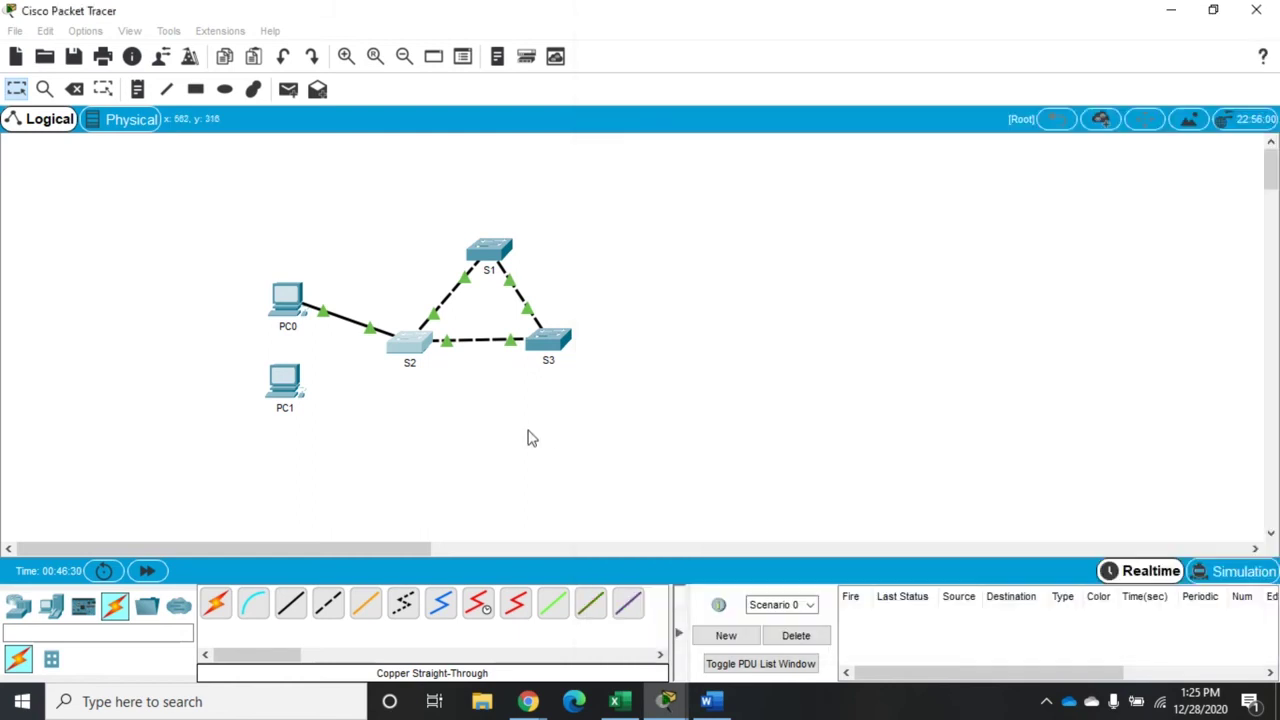
left_click(530, 437)
Connect PC1's FastEthernet0 to S2's FastEthernet0/4 with a copper straight-through cable
left_click(290, 603)
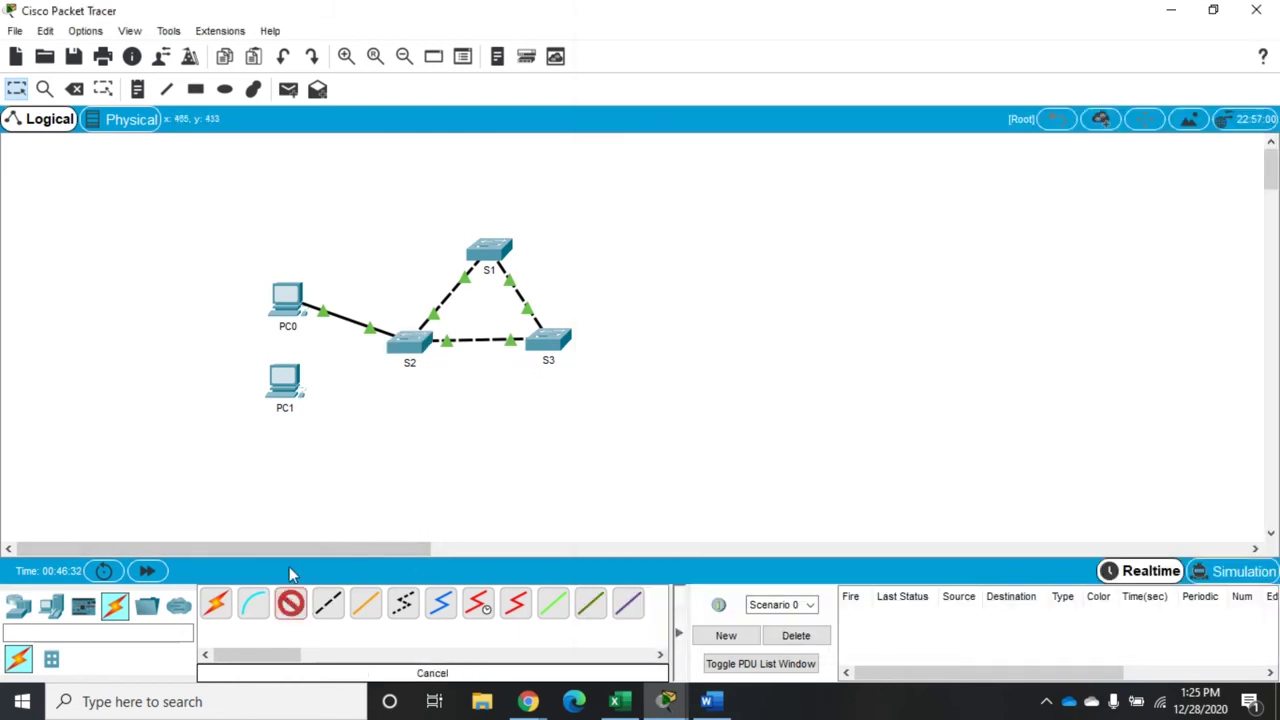
left_click(289, 390)
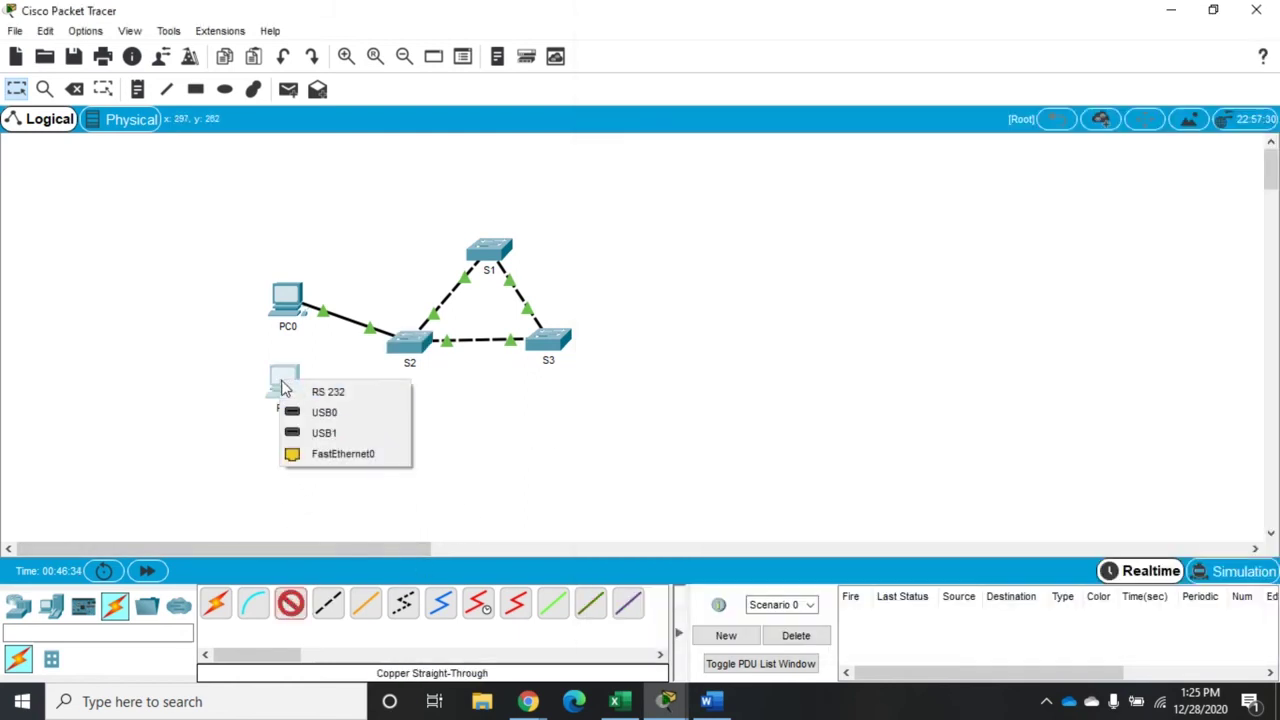
left_click(316, 455)
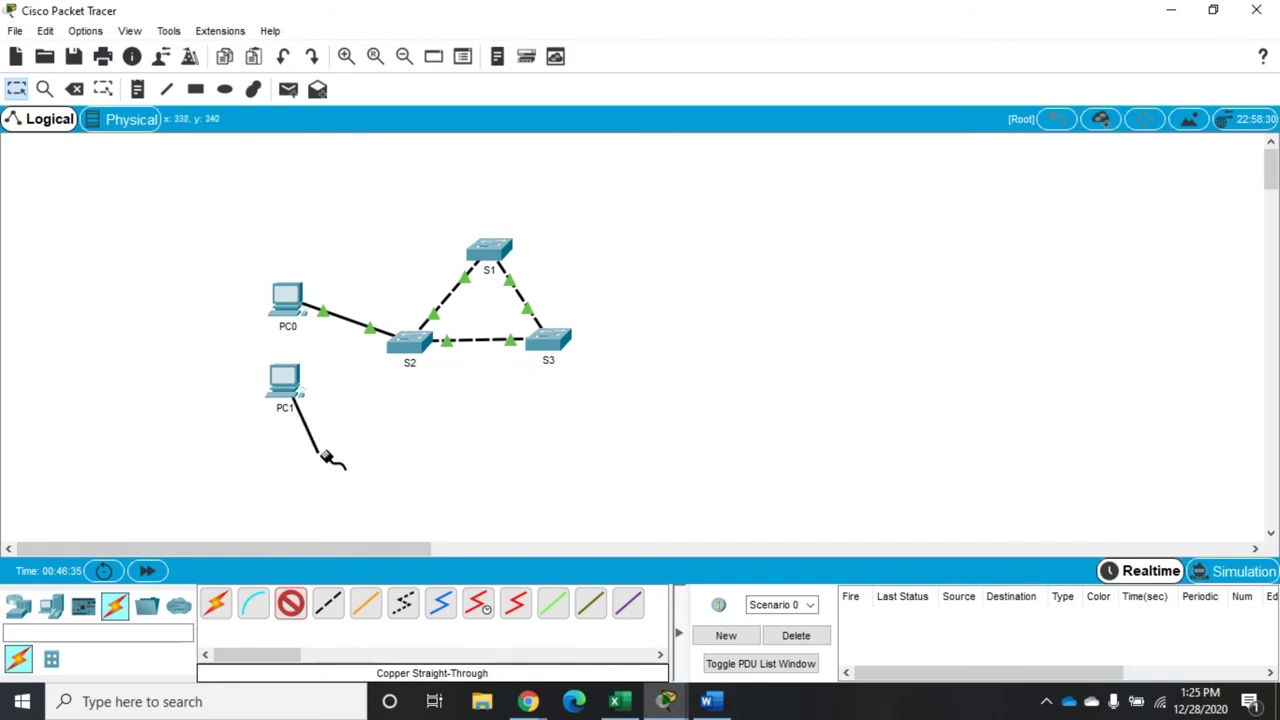
left_click(410, 350)
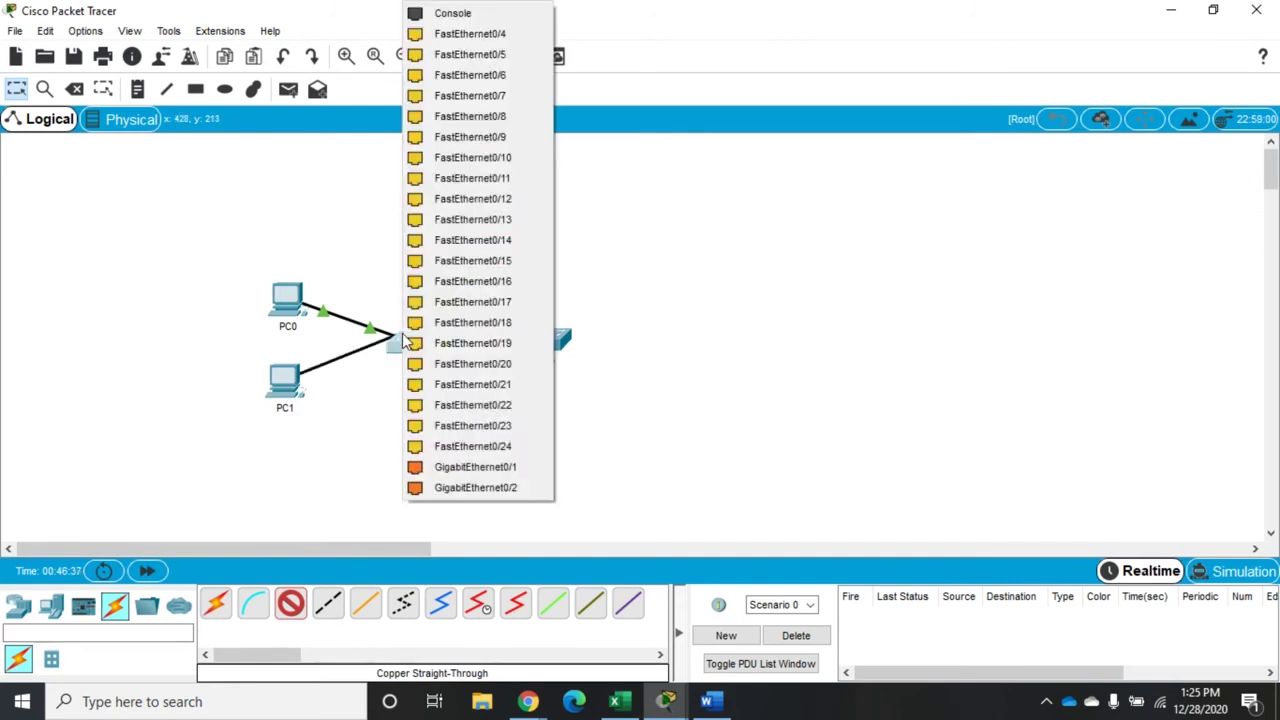
left_click(489, 36)
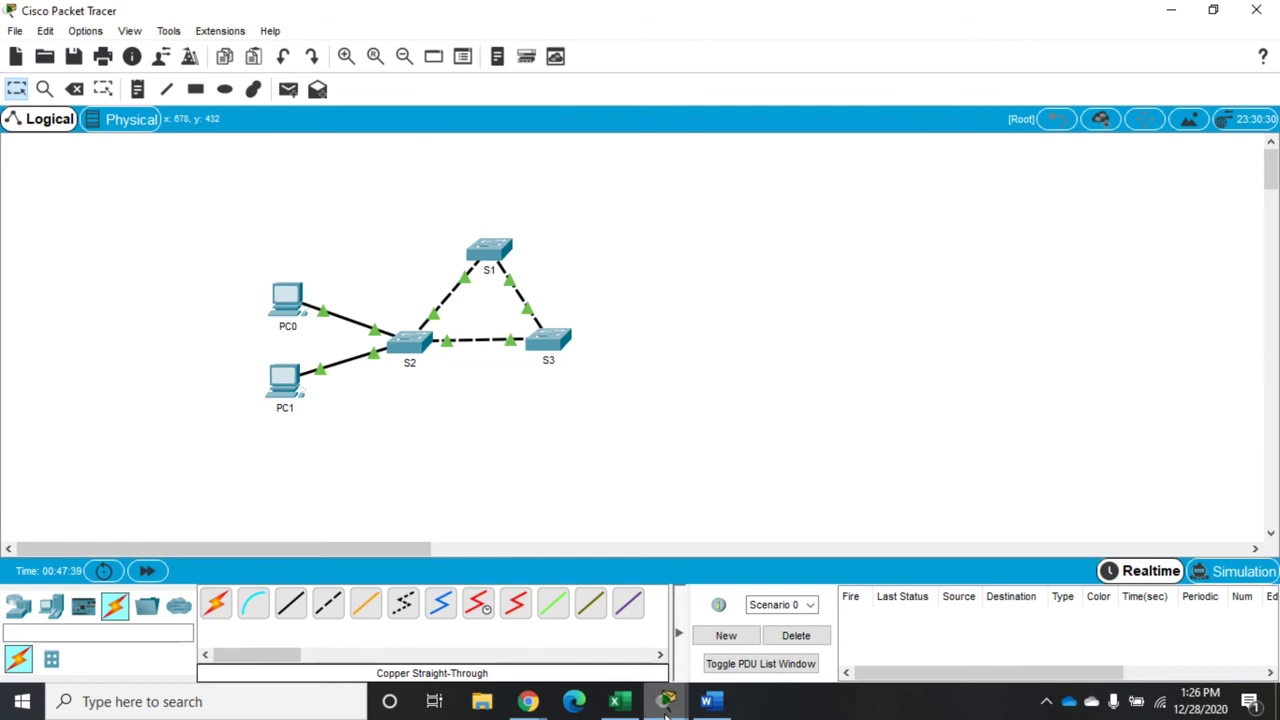
Reopen S2's CLI and list spanning-tree options with 'span ?', highlighting the bpduguard entry
mouse_move(665, 705)
left_click(745, 630)
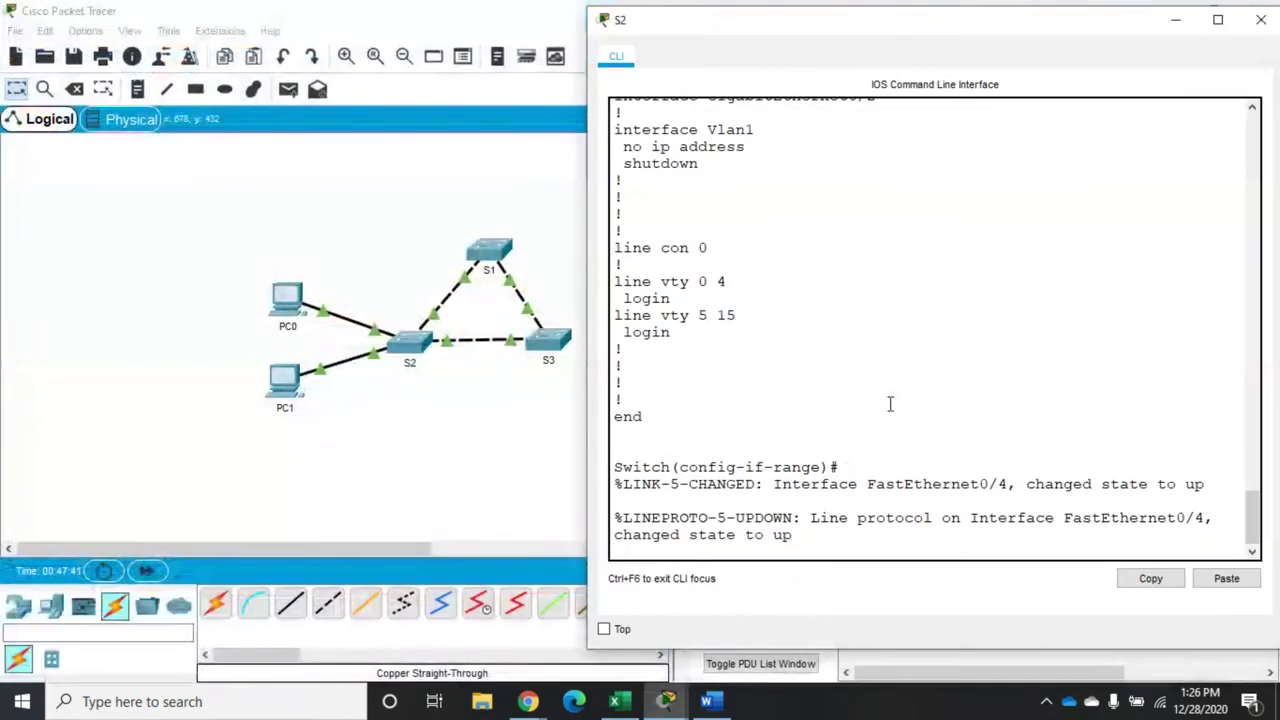
key("Return")
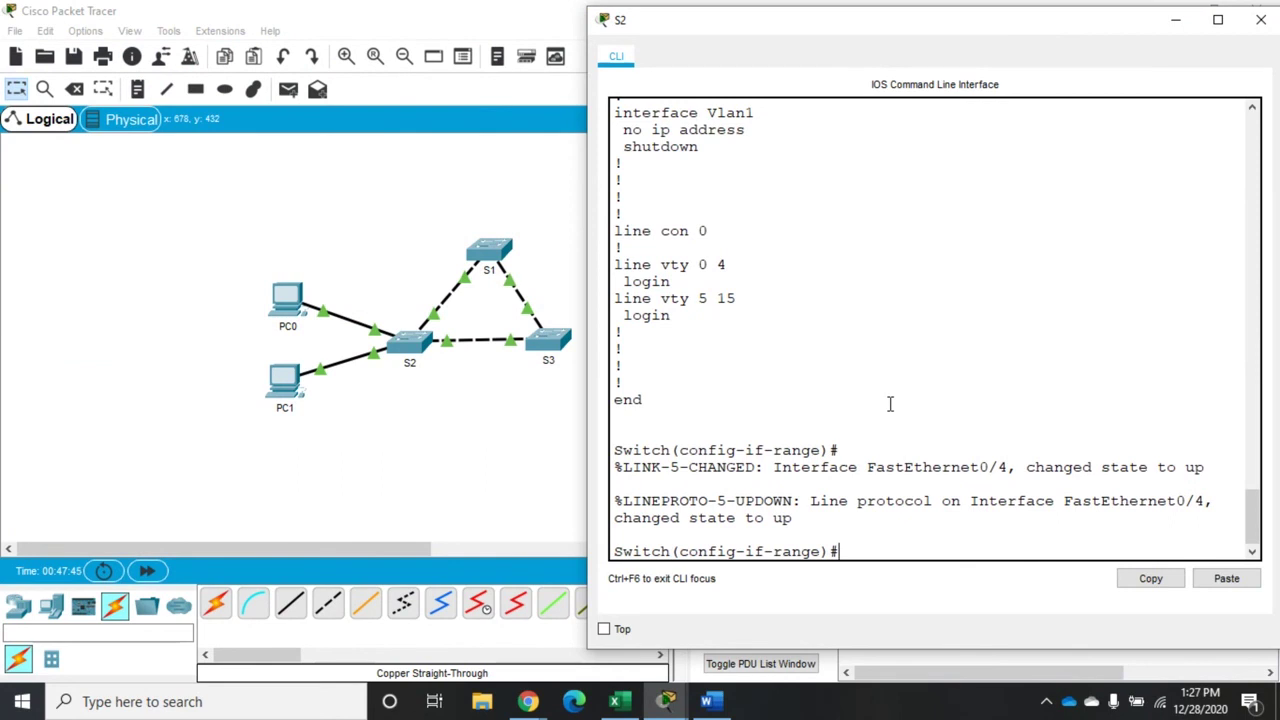
type("span ?")
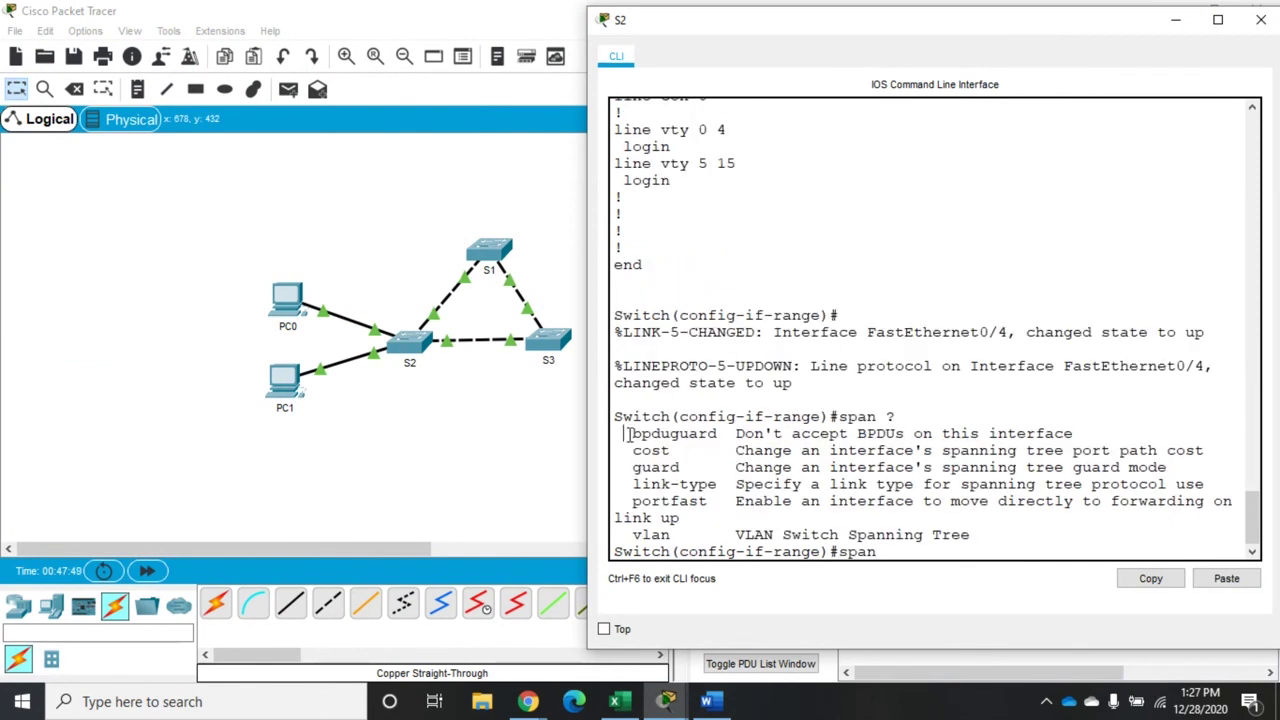
left_click_drag(625, 433, 1083, 432)
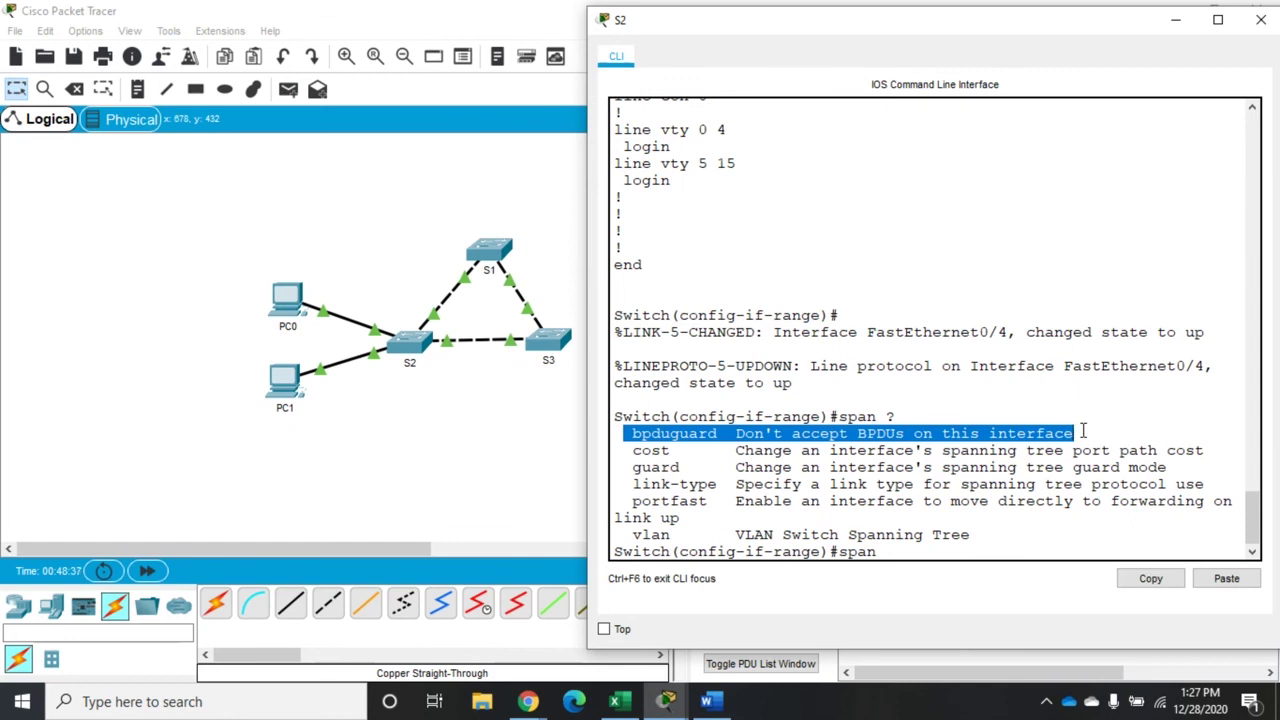
Check the bpduguard options and run 'span bpduguard enable' on the interface range
left_click(913, 551)
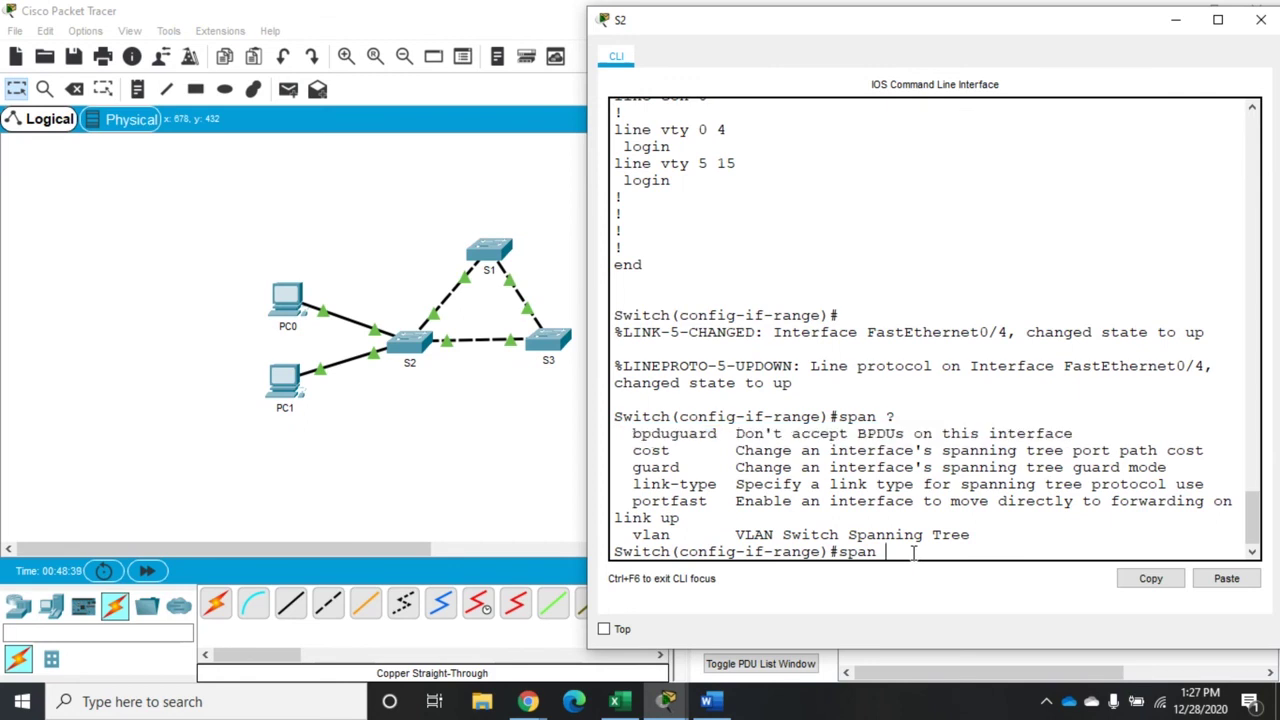
type("bpduguard")
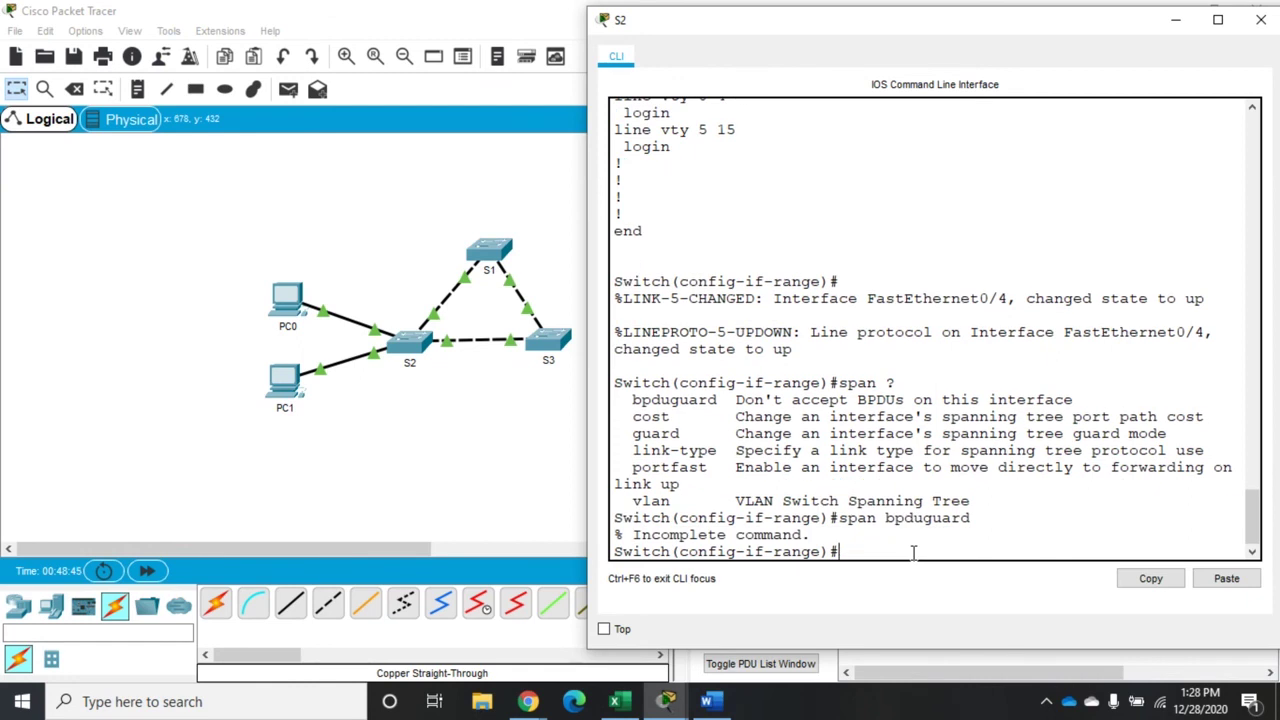
key("Up")
type("?")
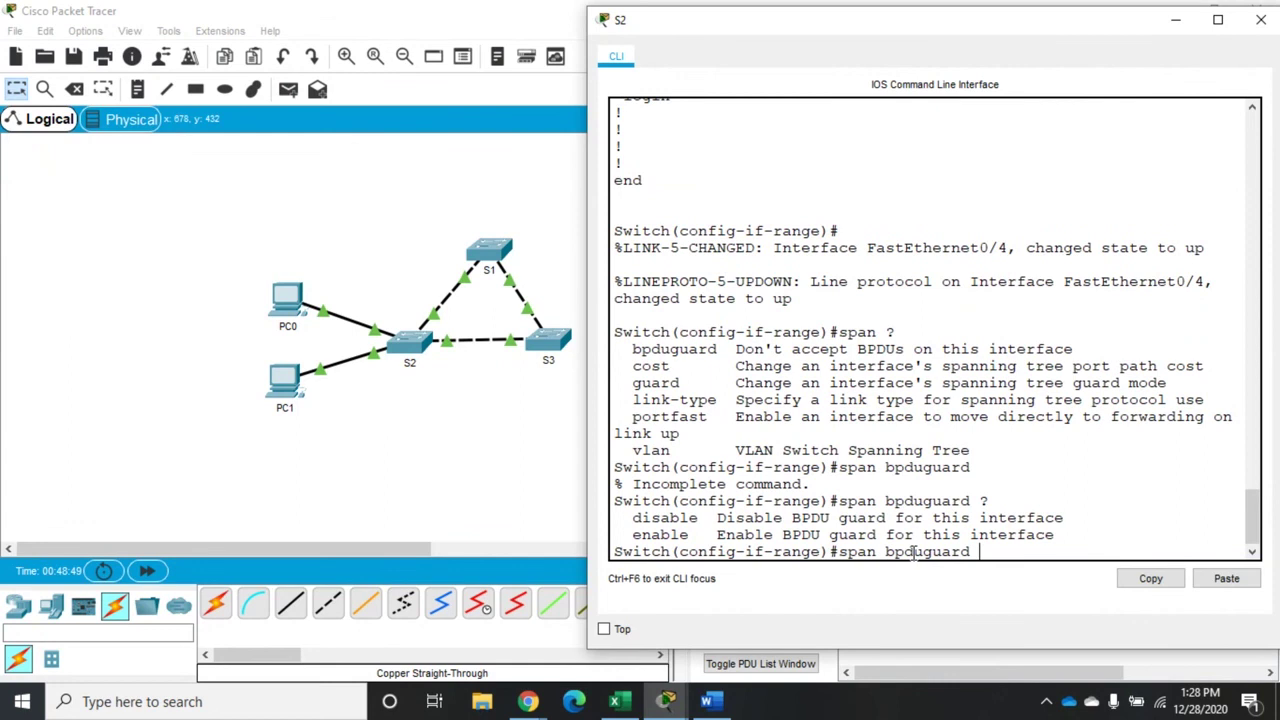
type("ena")
key("Return")
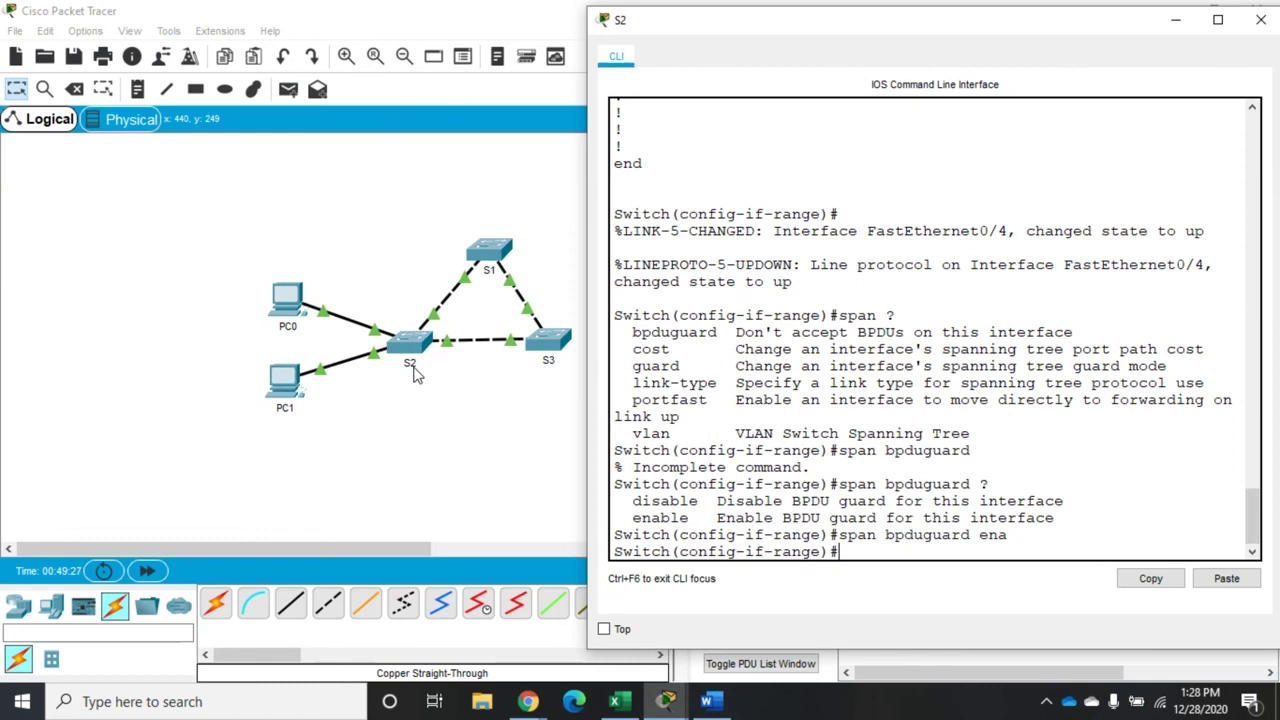
Exit interface-range and global configuration modes back to the Switch# prompt
type("exit")
key("Return")
type("exit")
key("Return")
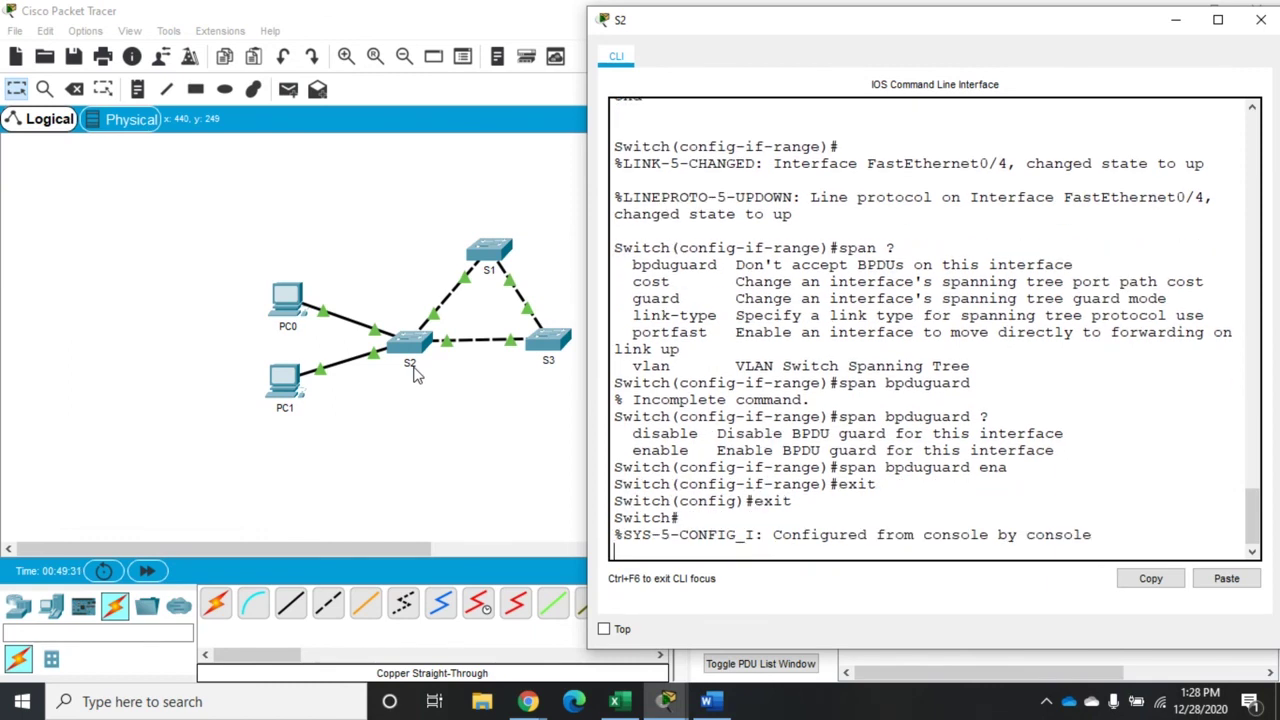
Page through 'sh run' to confirm portfast and bpduguard enable on Fa0/3–0/5, then quit
type("sh run")
key("Return")
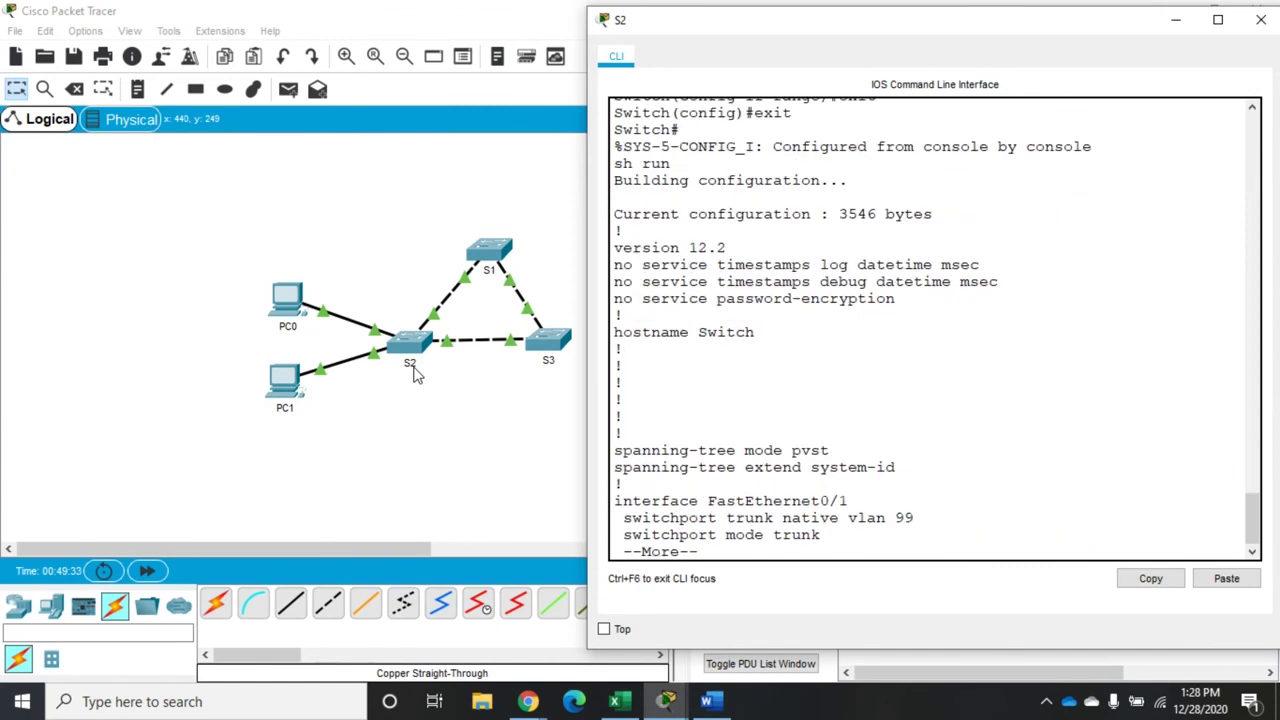
key("space")
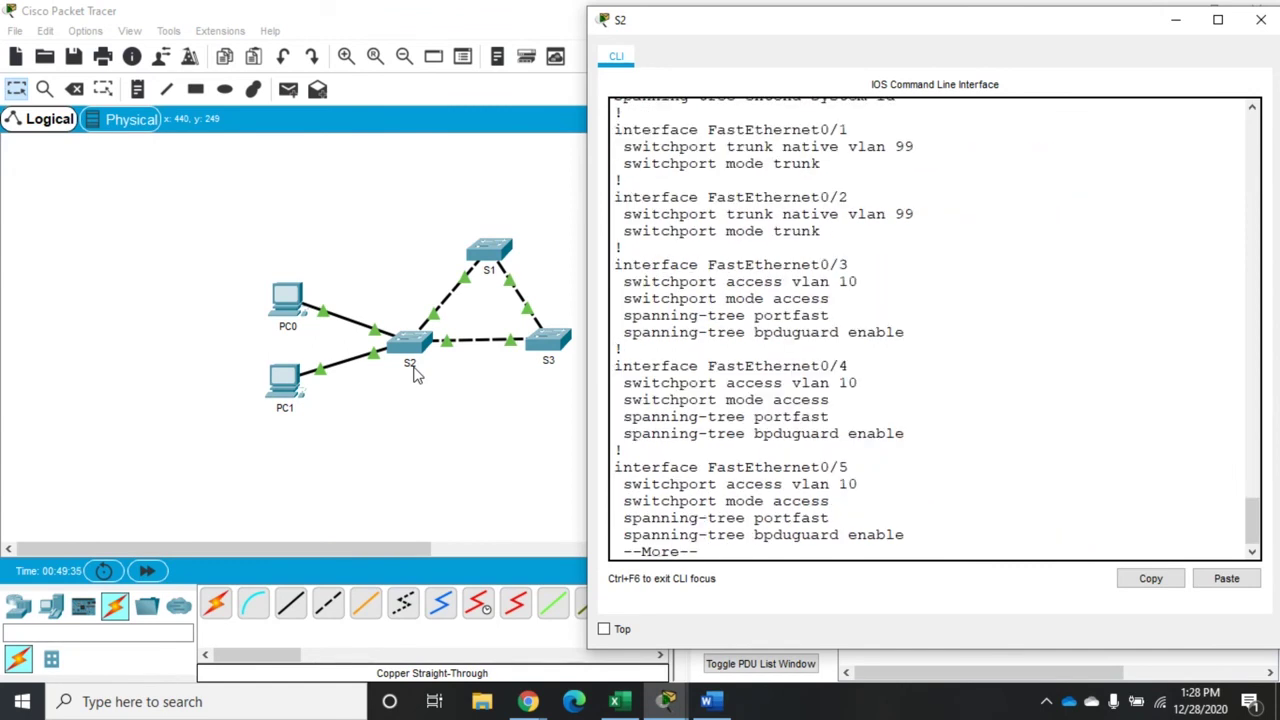
key("Return")
key("Return")
key("Return")
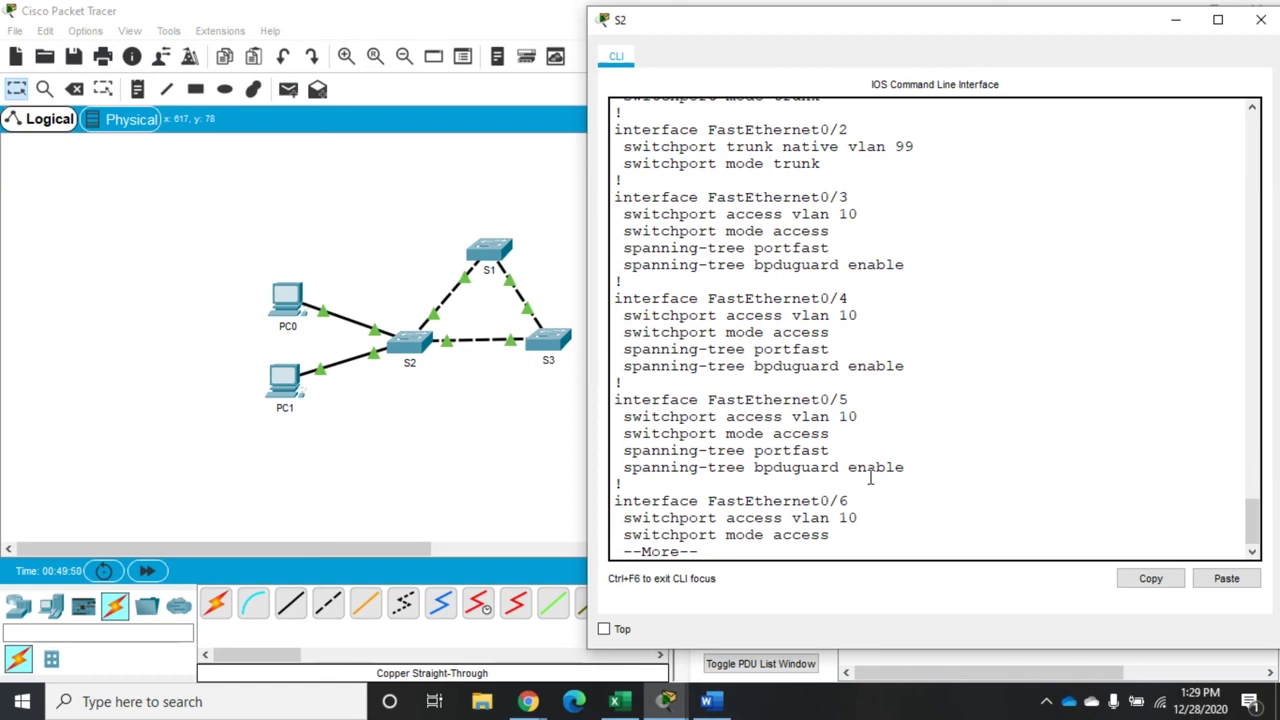
key("q")
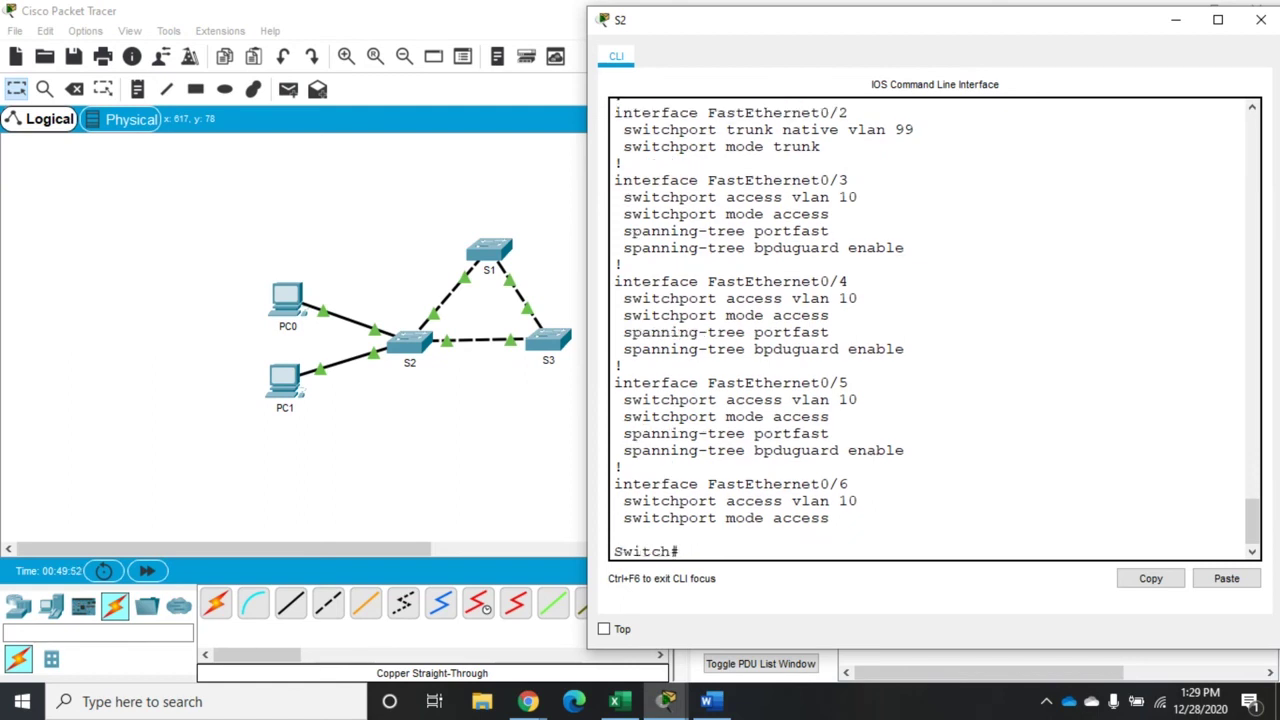